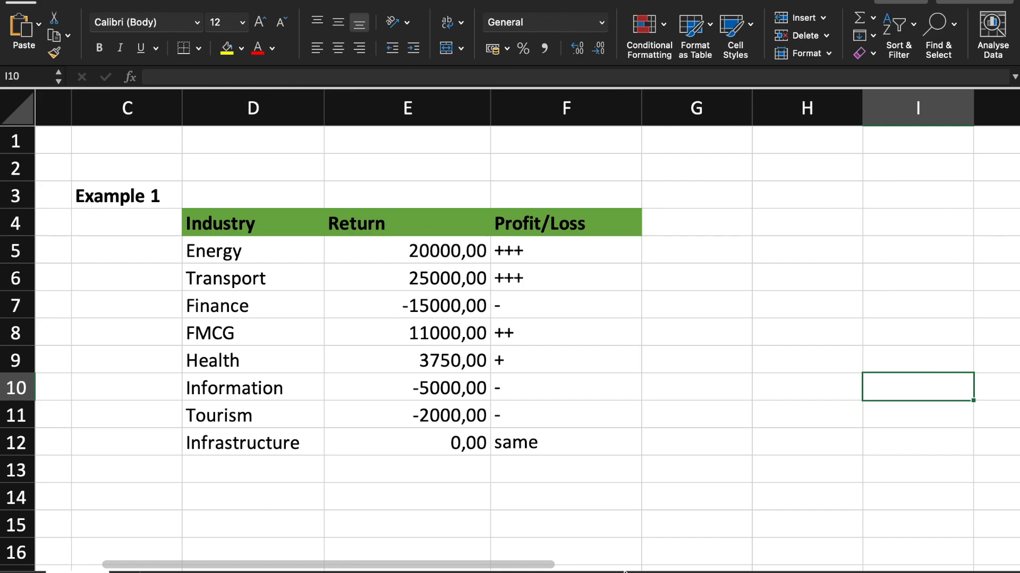
- Enter the formula =IF(E5>18000;"+++") in cell G5 beside the Energy row
left_click(695, 250)
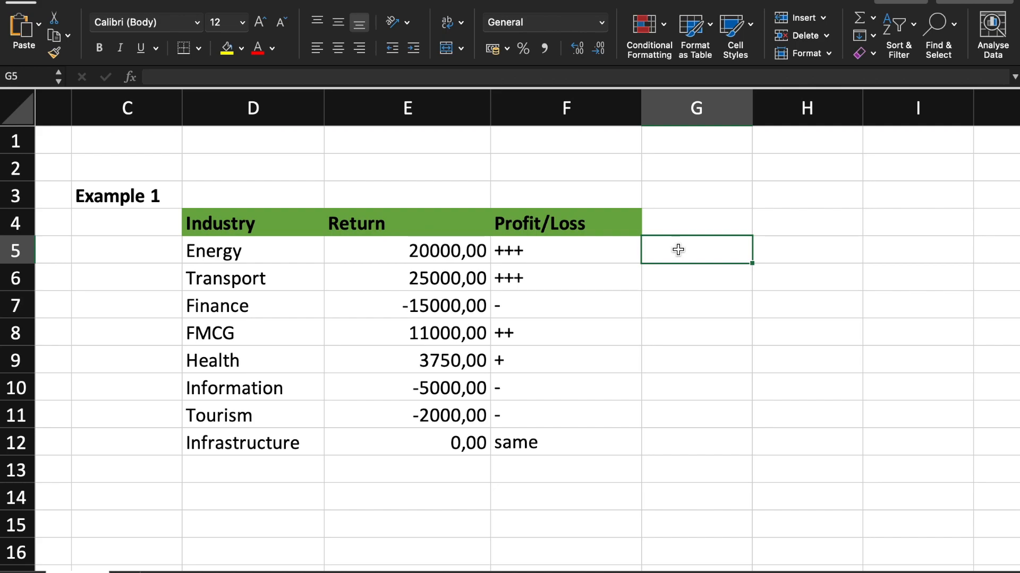
type("=")
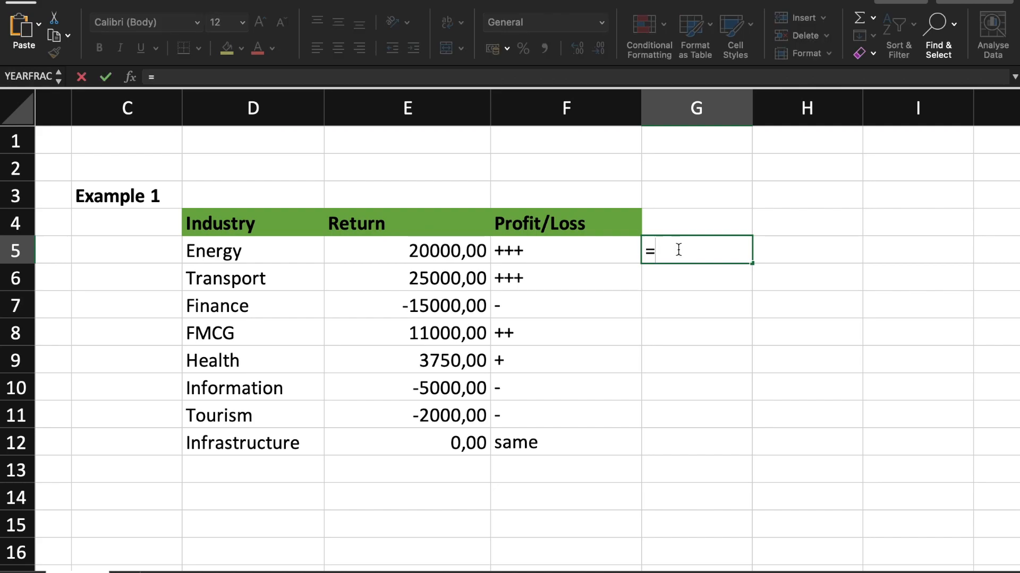
type("IF(")
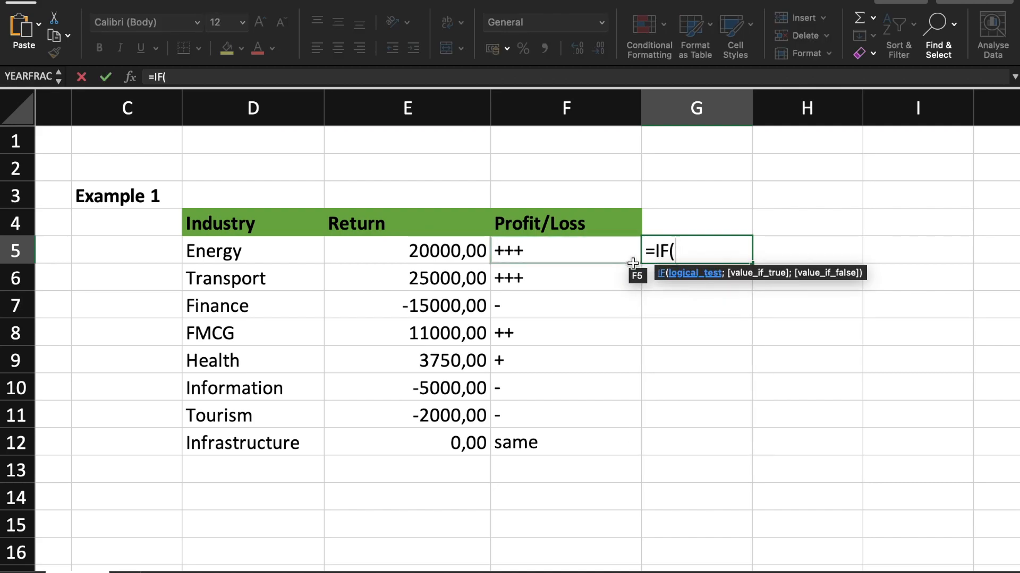
left_click(440, 251)
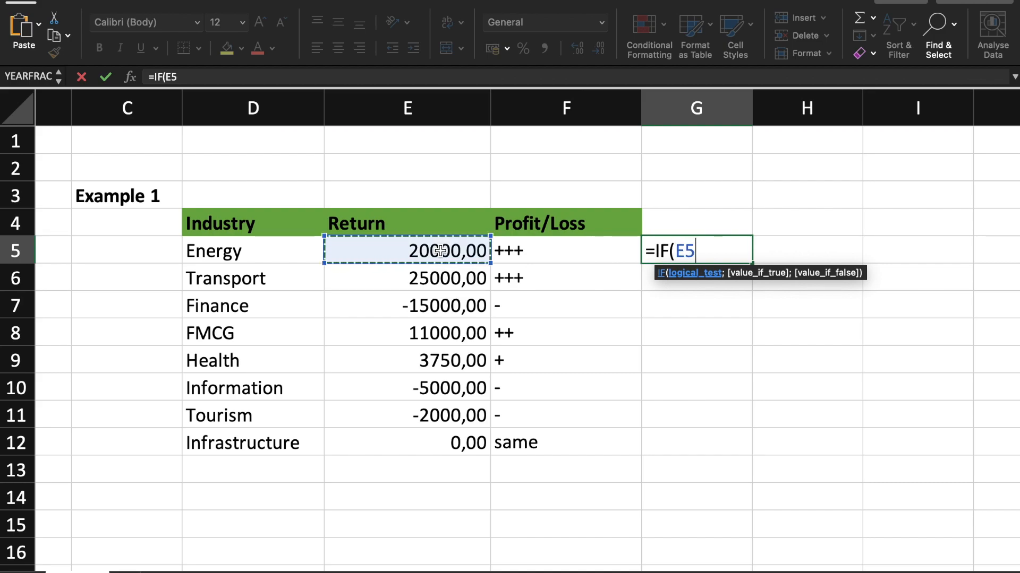
type(">18000;")
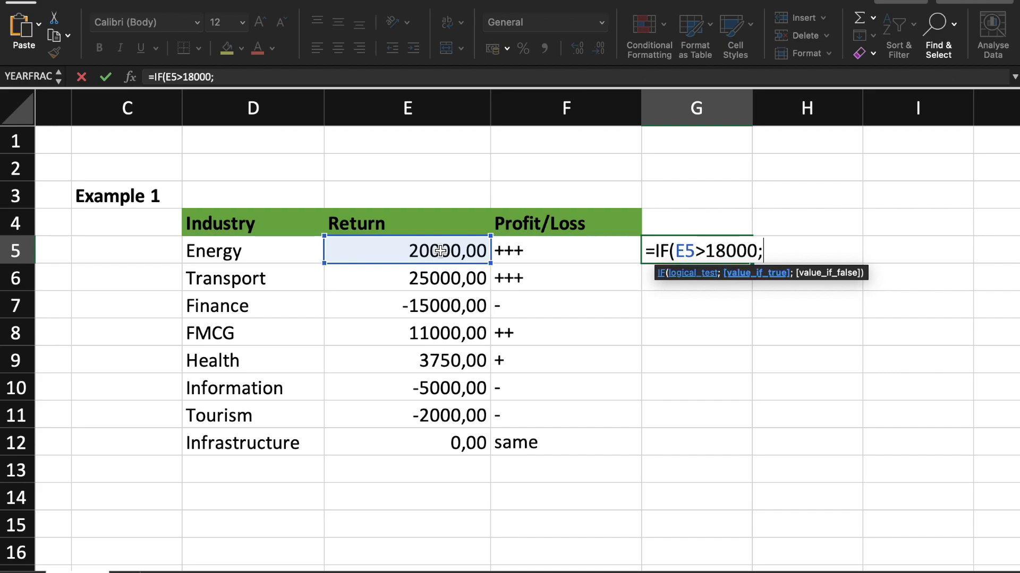
type("\"+++\"")
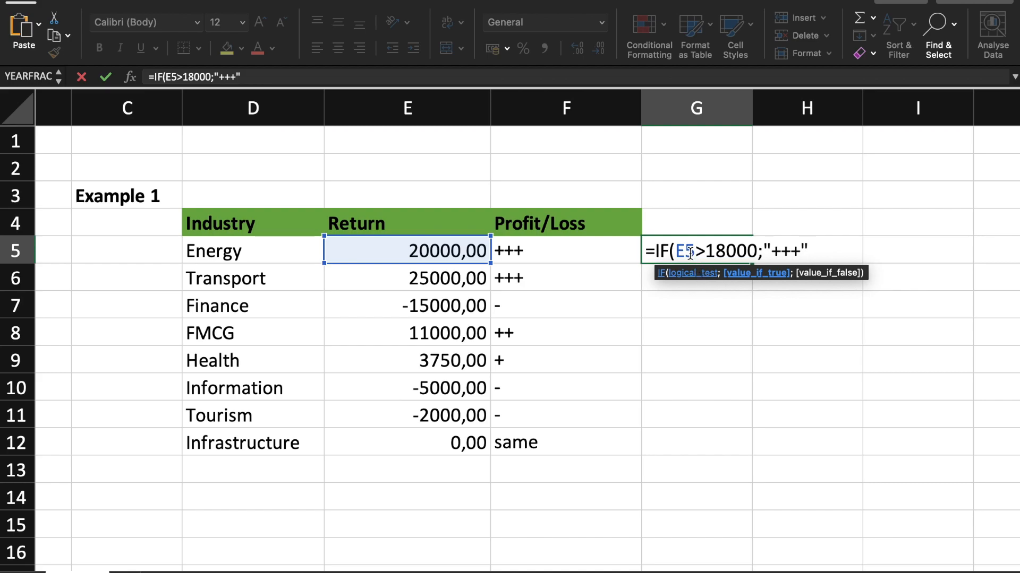
left_click(737, 251)
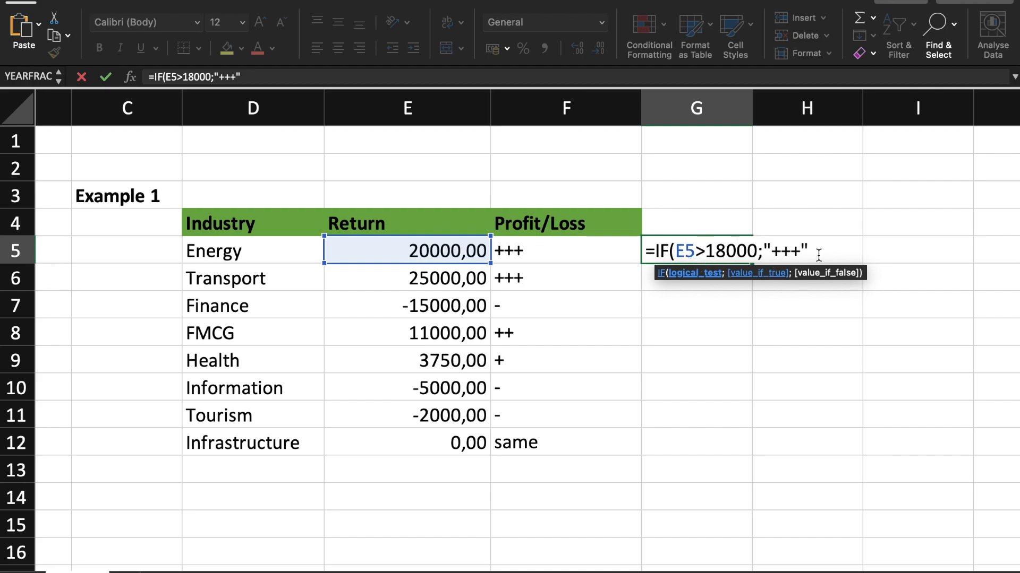
left_click(784, 249)
left_click(832, 251)
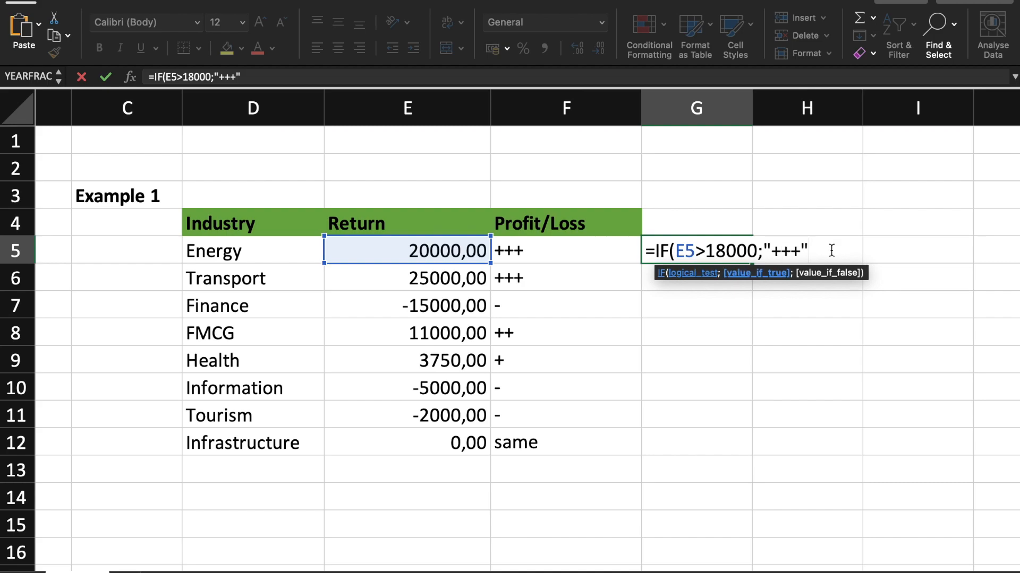
type(")")
key("Return")
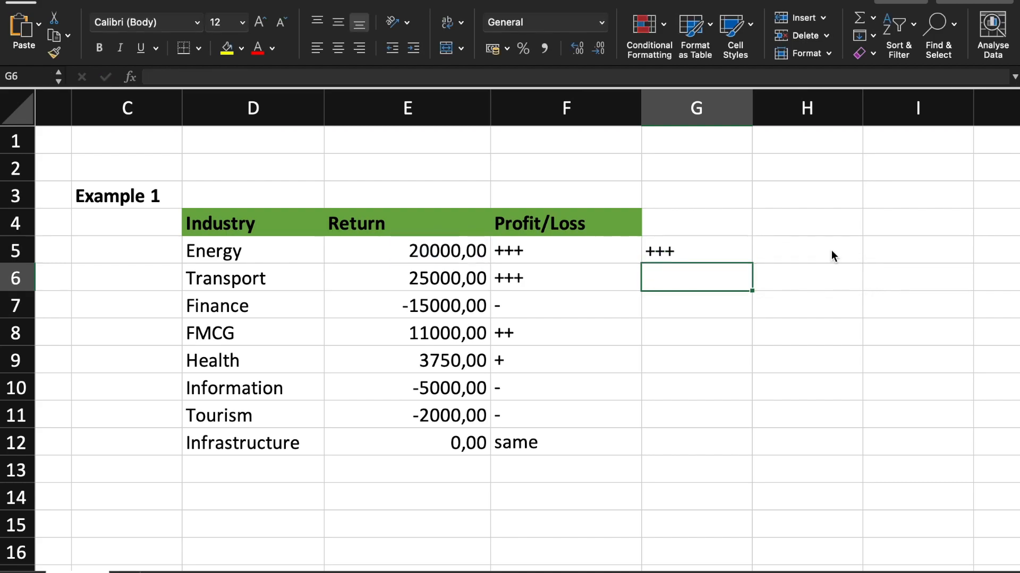
- Fill the IF formula from G5 down through G12 for all the industries
left_click(688, 247)
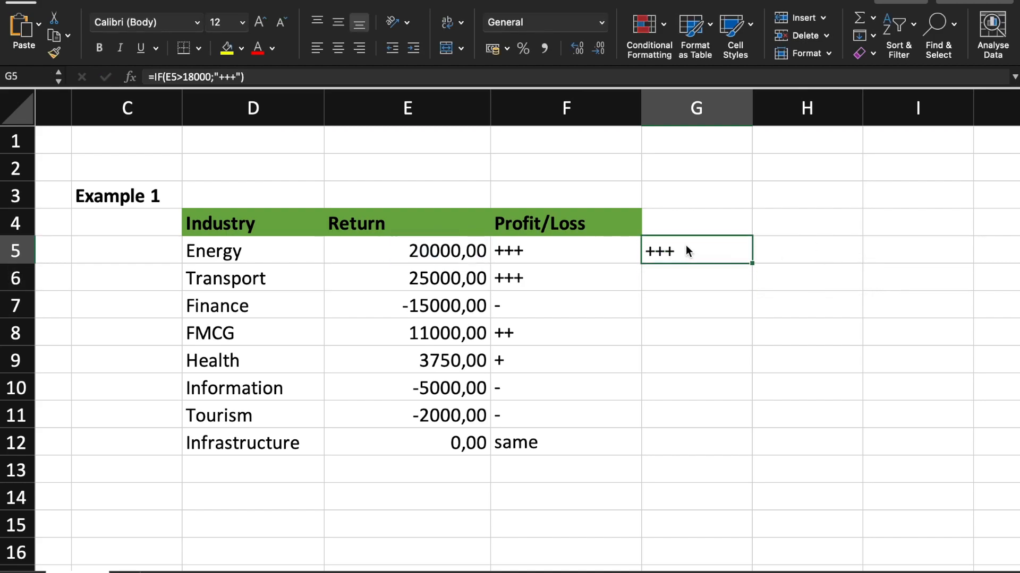
double_click(751, 264)
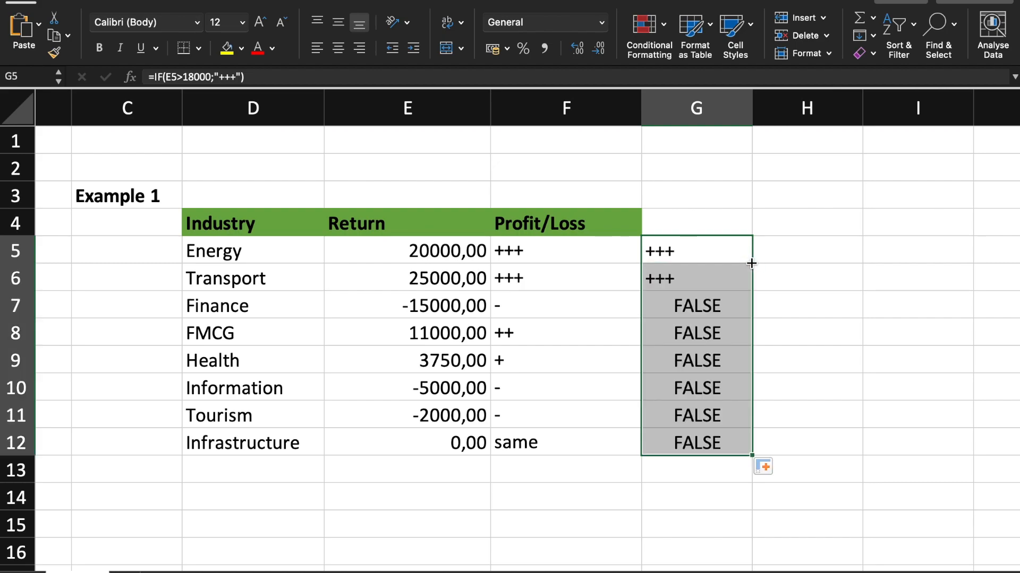
left_click(764, 343)
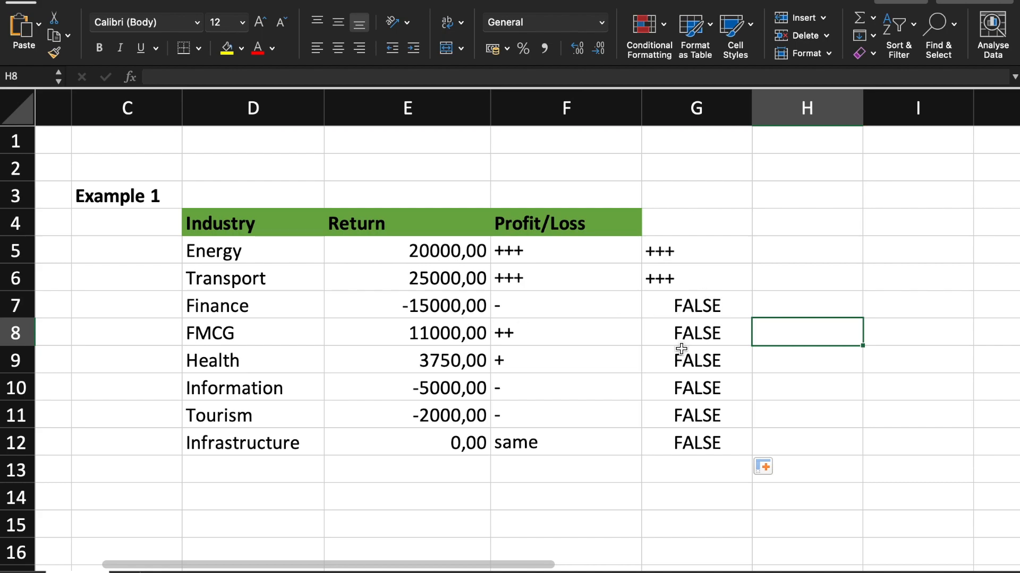
- Try to extend the IF formula in G5 with a second condition, making it =IF(E5>18000;"+++";E5>10000;"++")
left_click(692, 261)
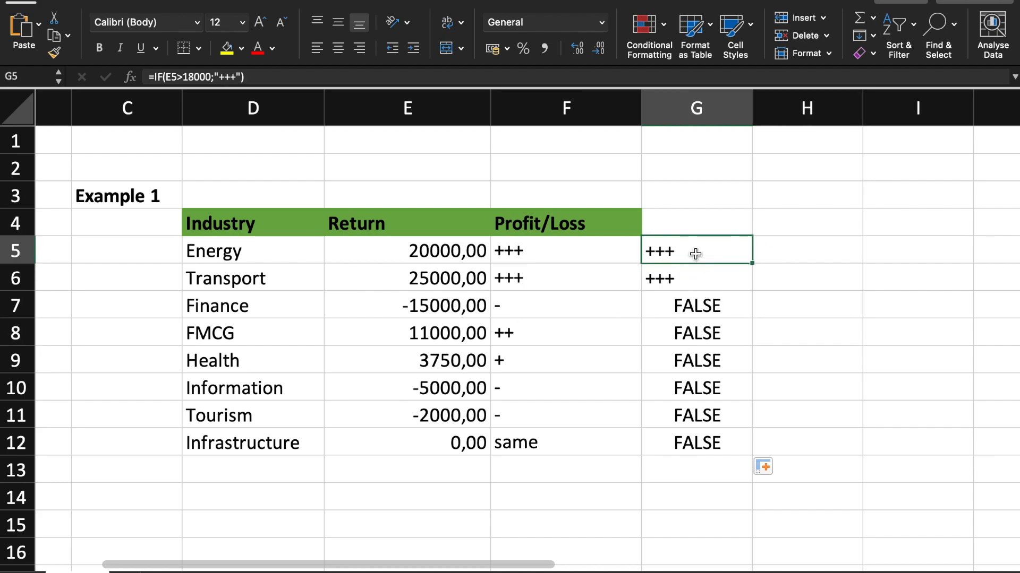
double_click(696, 252)
left_click(813, 251)
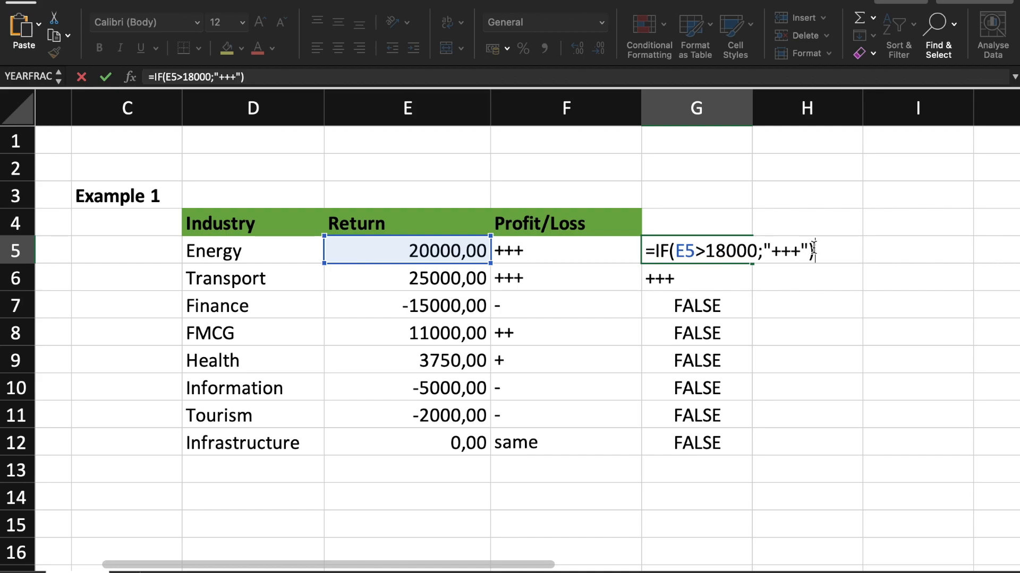
key("Left")
type(";")
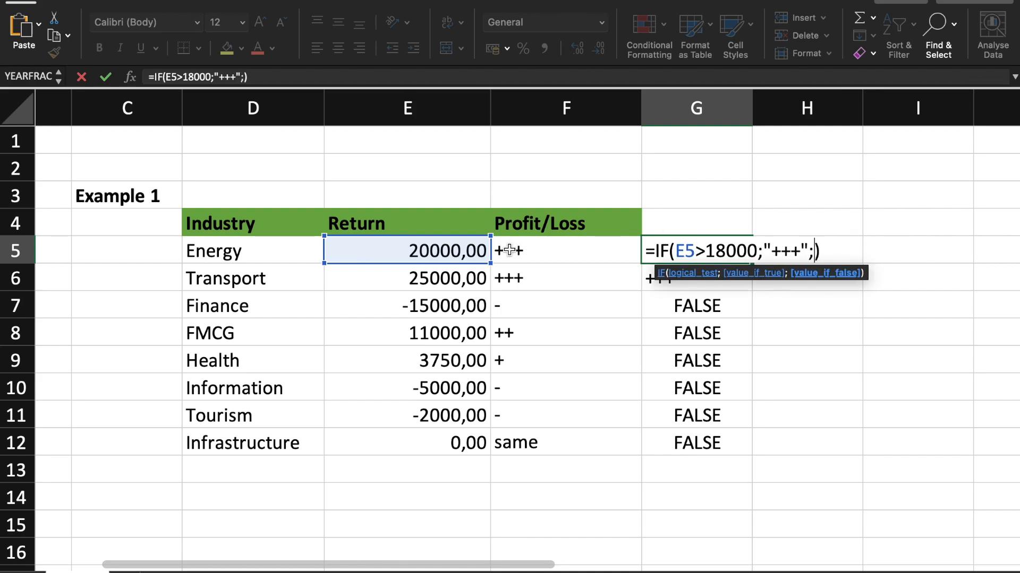
left_click(451, 251)
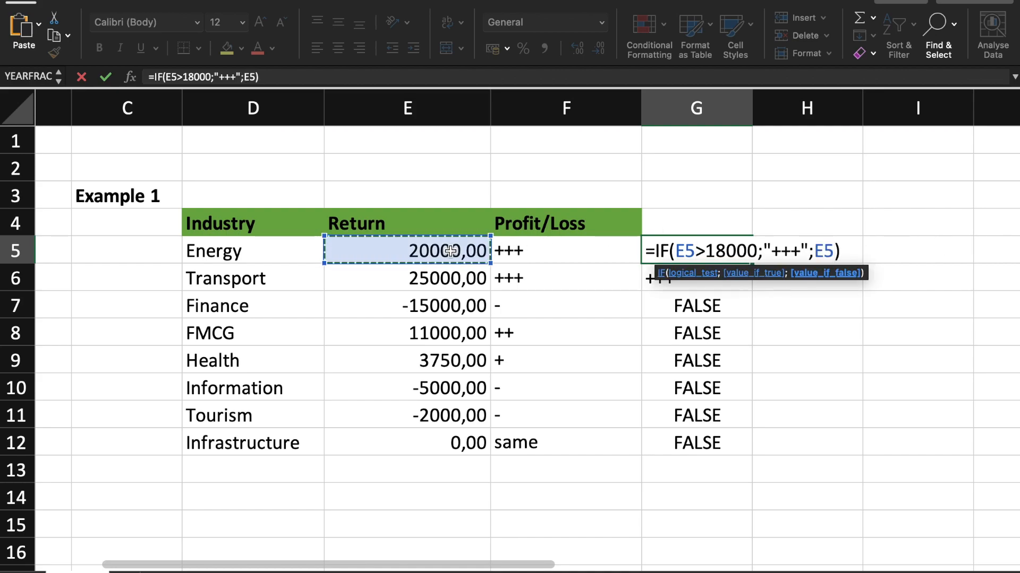
type(">100")
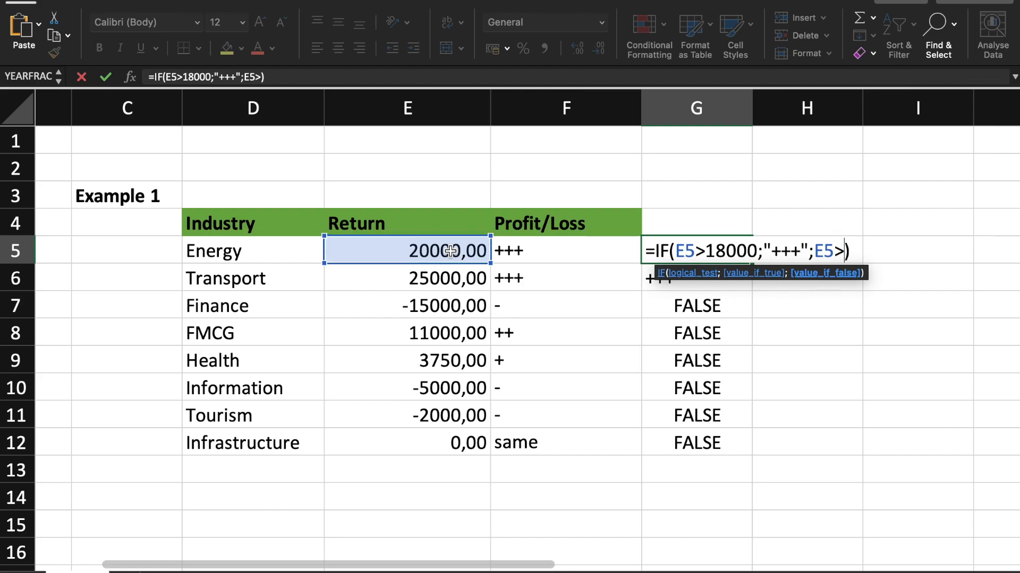
type("00")
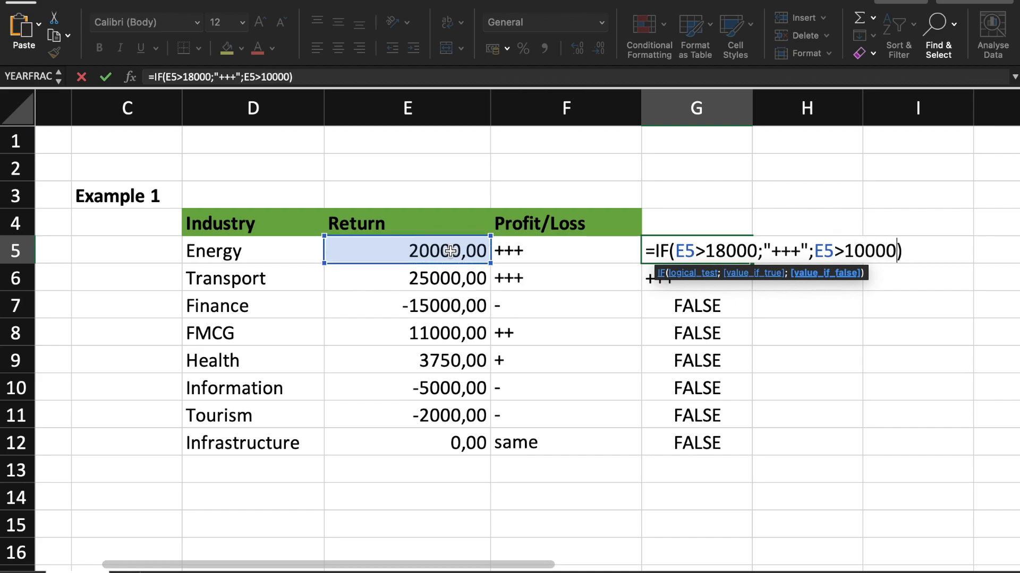
type(";")
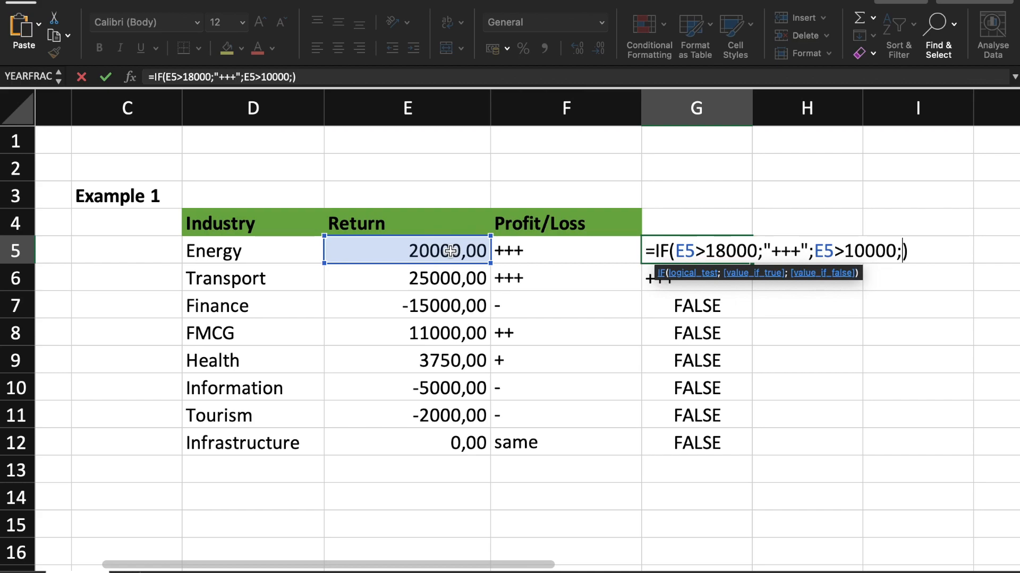
type("\"++\"")
key("Return")
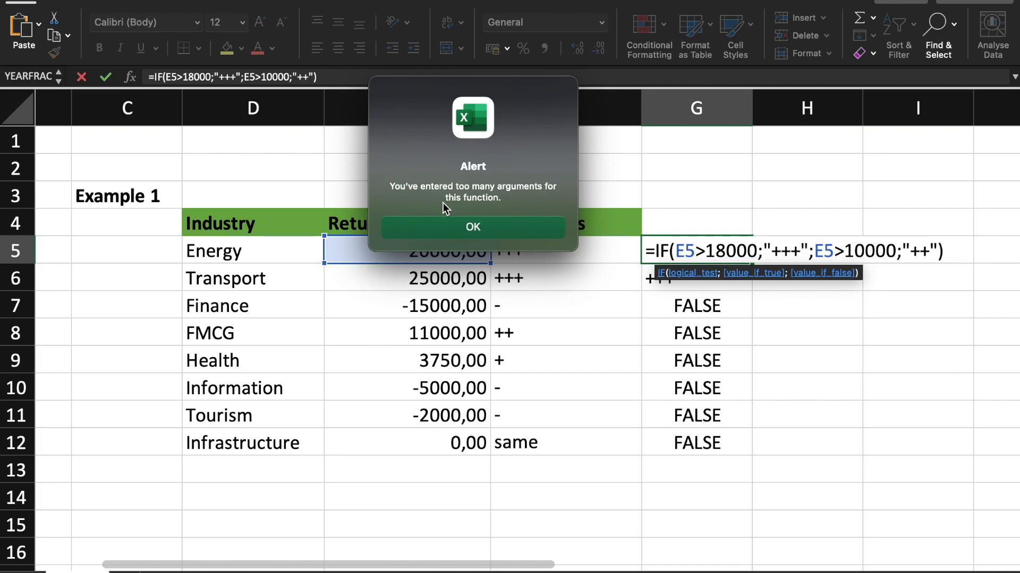
left_click(473, 228)
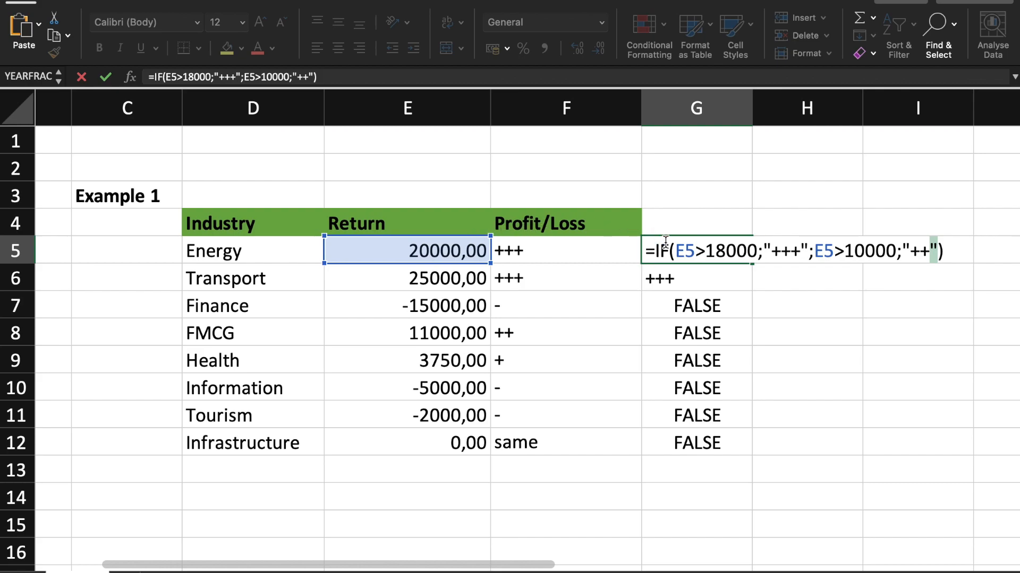
- Replace the formula in G5 with =IFS(E5>18000;"+++";E5>10000;"++")
left_click_drag(670, 251, 951, 257)
key("BackSpace")
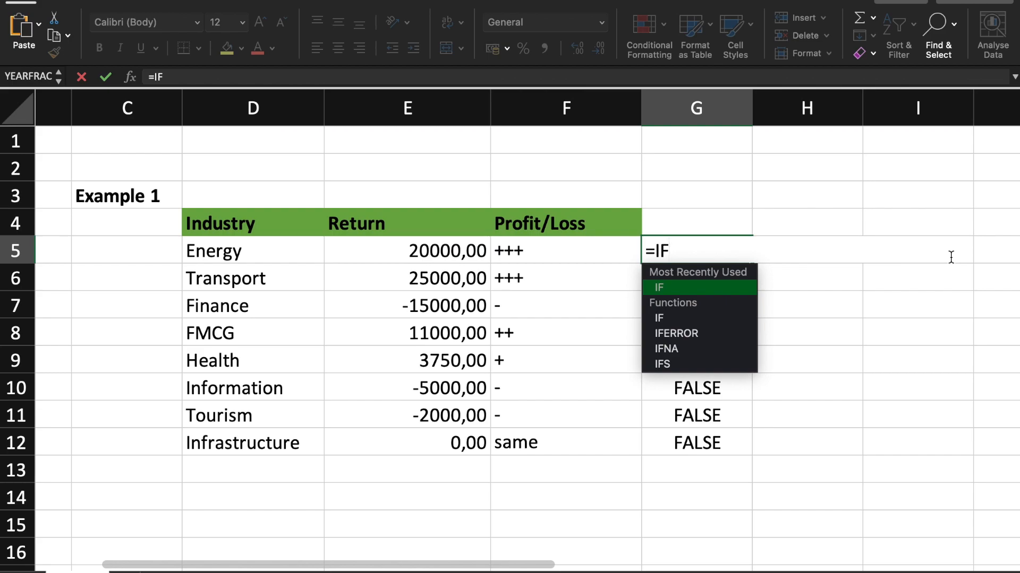
type("S(")
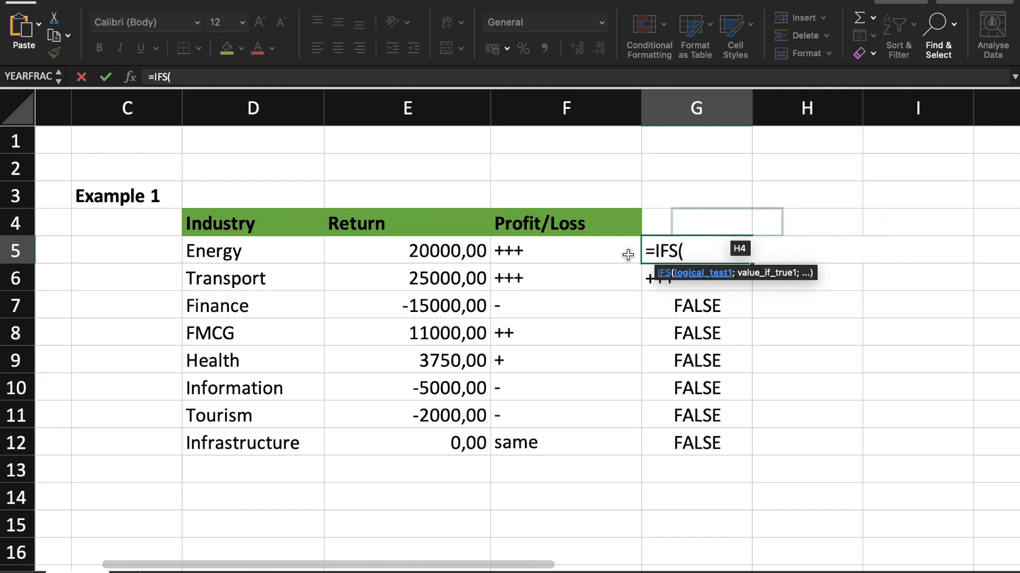
left_click(454, 257)
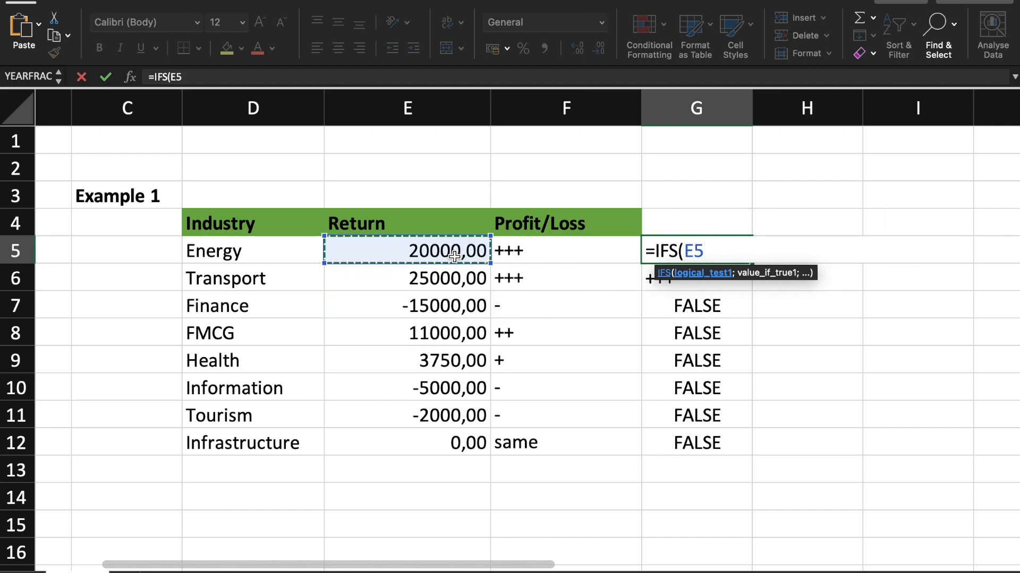
type(">18000")
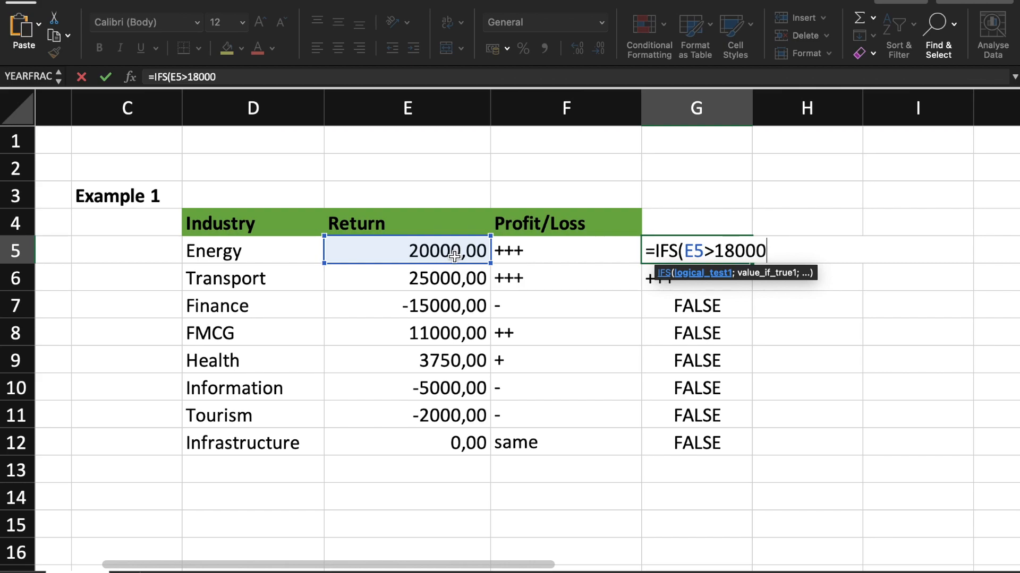
type(";\"")
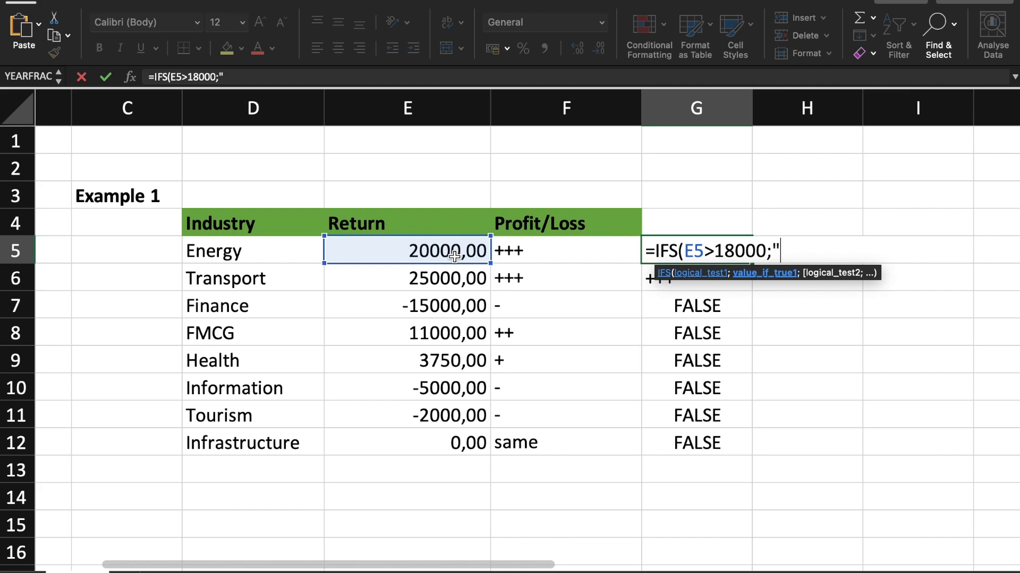
type("+++\";")
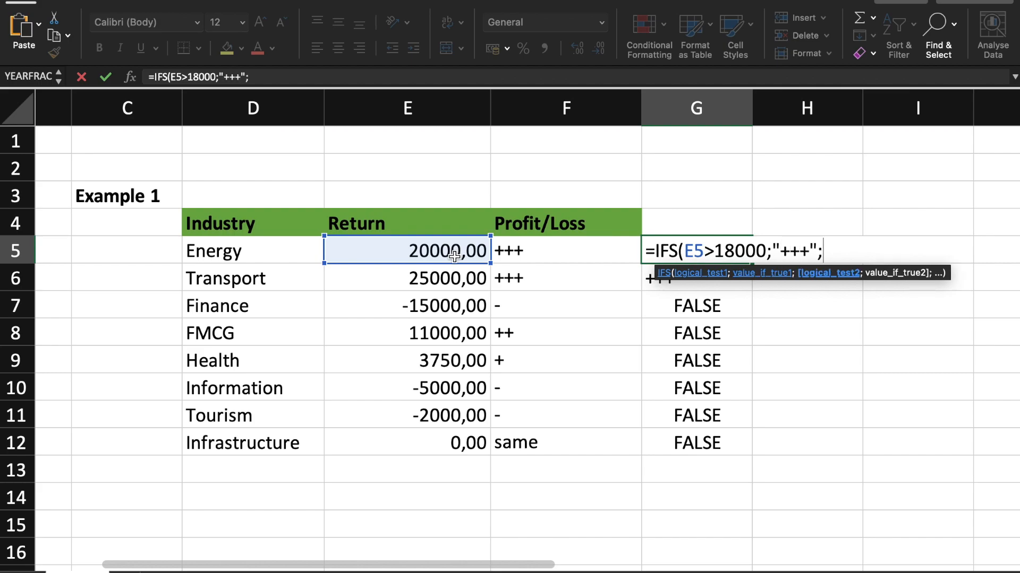
left_click(419, 248)
type(">10000")
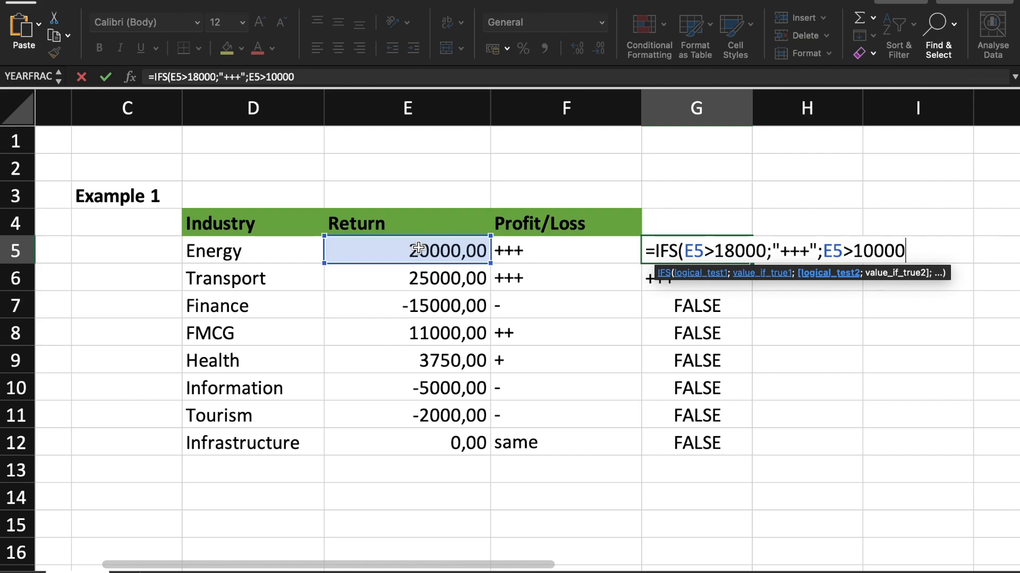
type(";\"")
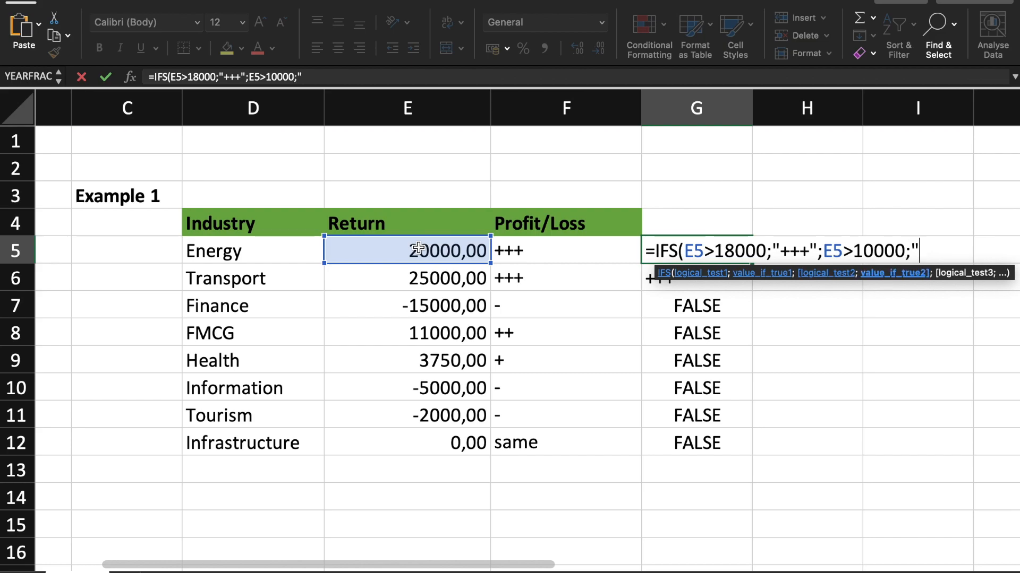
type("++\")")
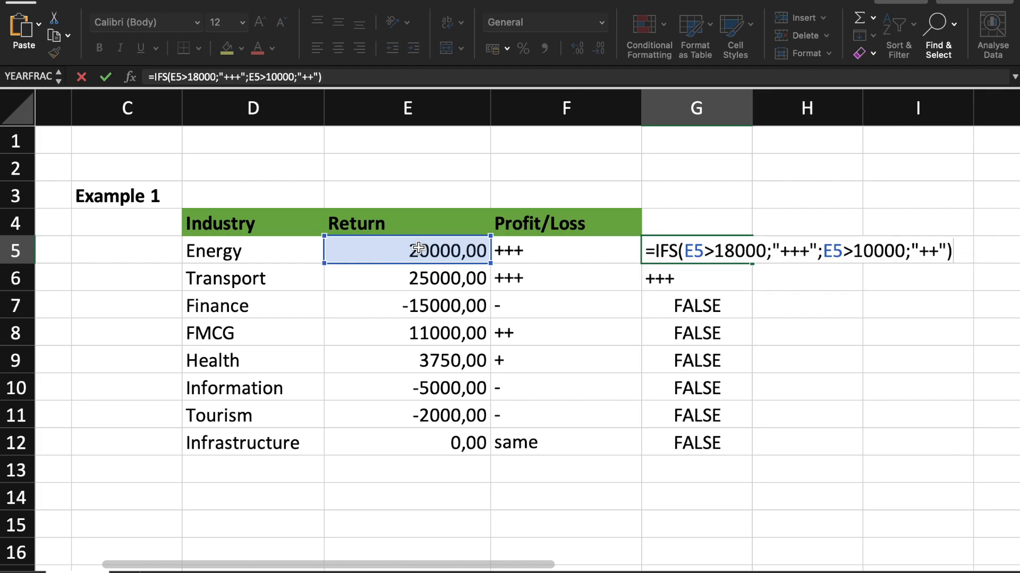
key("Return")
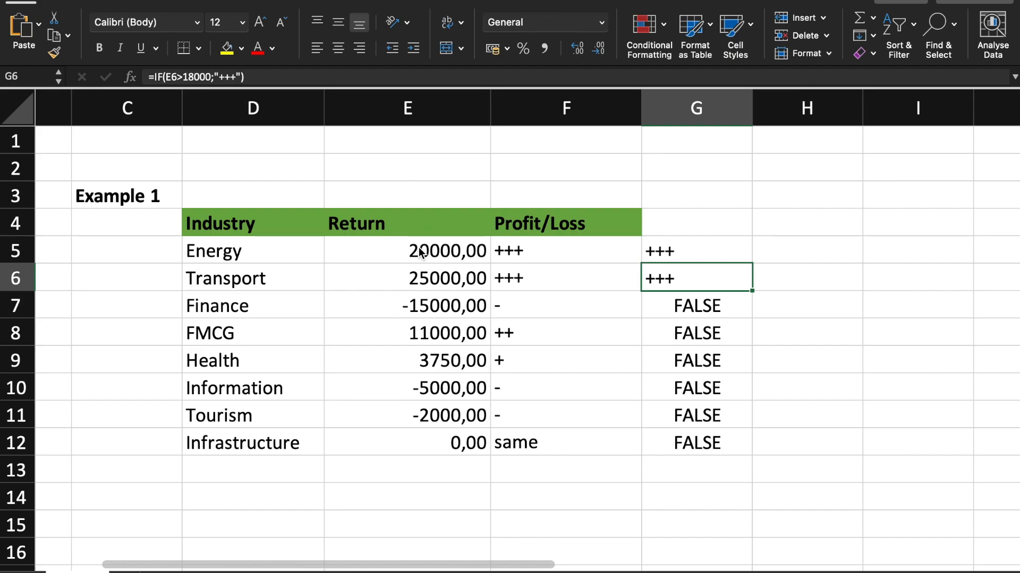
- Copy the IFS formula from G5 down through G12, replacing the formulas in the rows below
left_click(719, 243)
left_click_drag(757, 264, 736, 449)
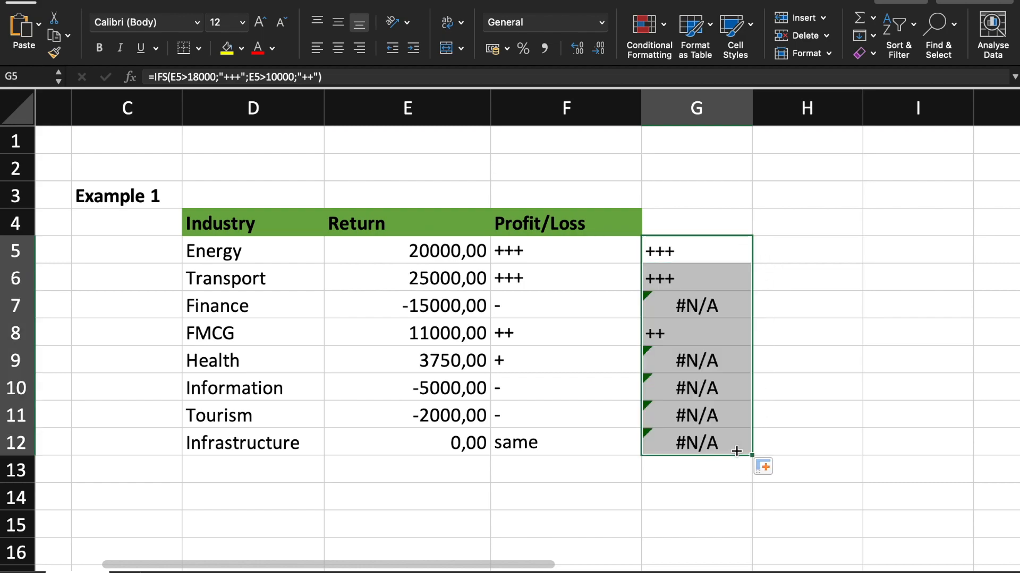
left_click(786, 360)
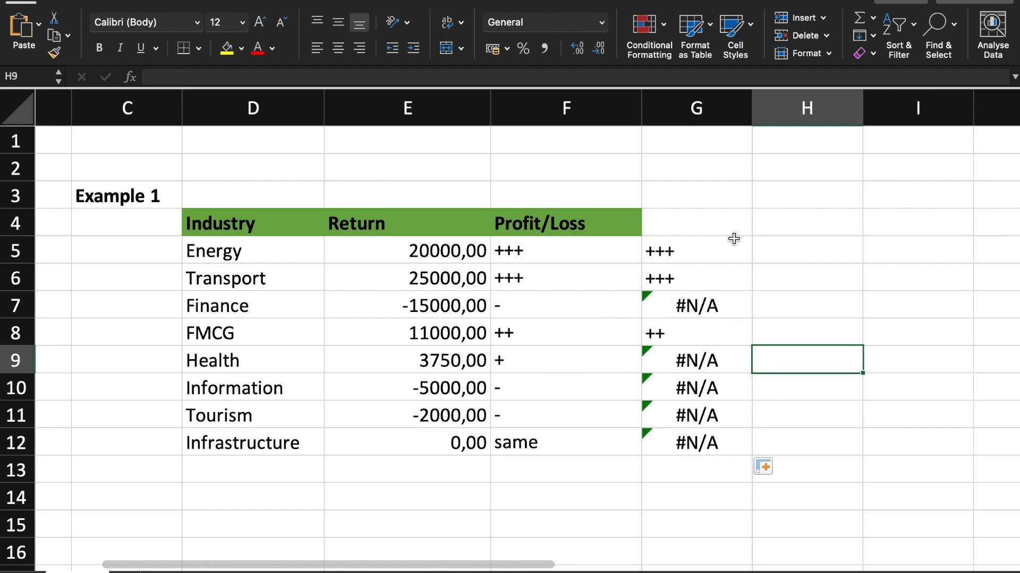
- Add the condition E5>0 with result "+" to the IFS formula in G5 and copy it down through G12
double_click(716, 252)
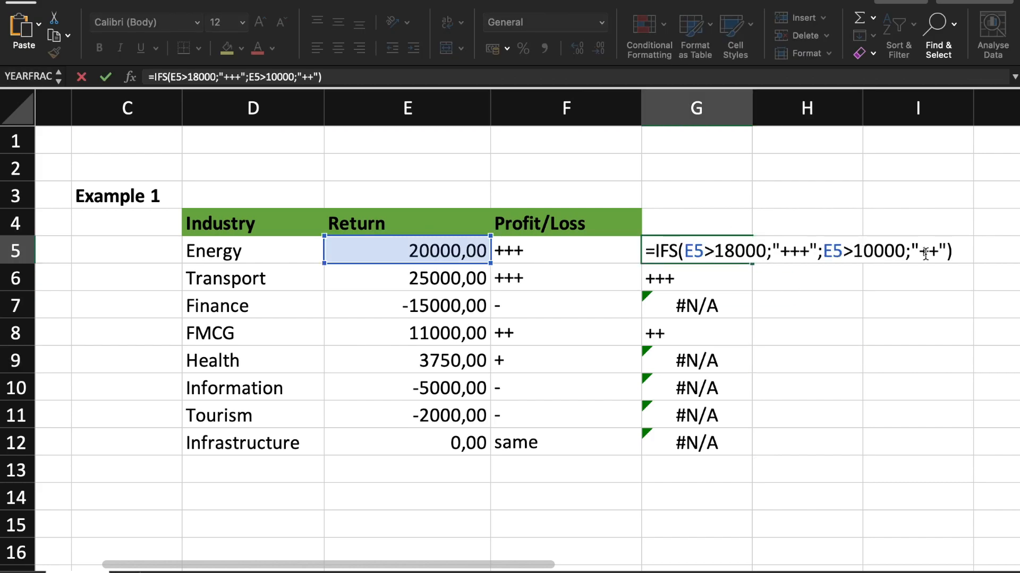
left_click(947, 250)
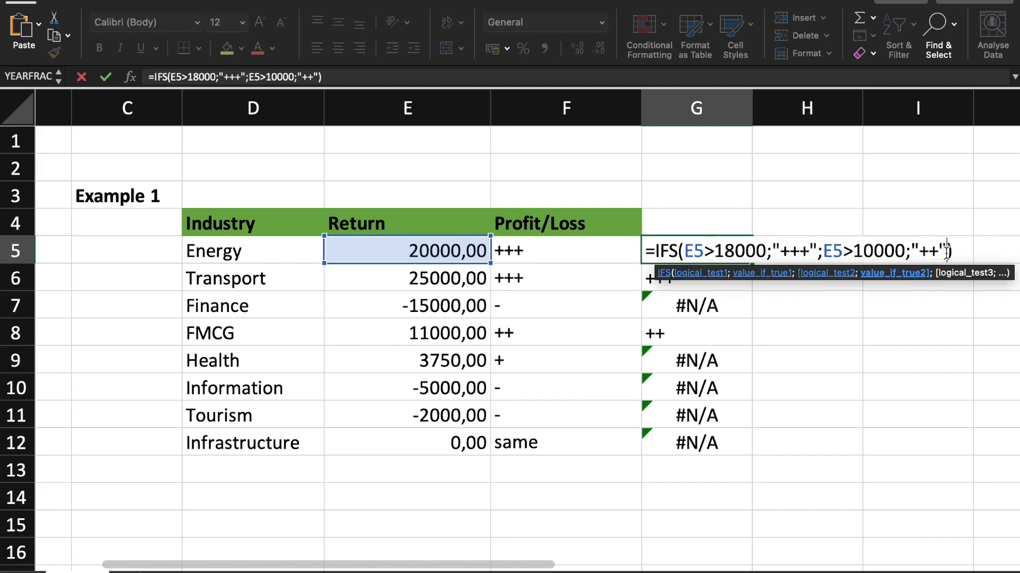
type(";")
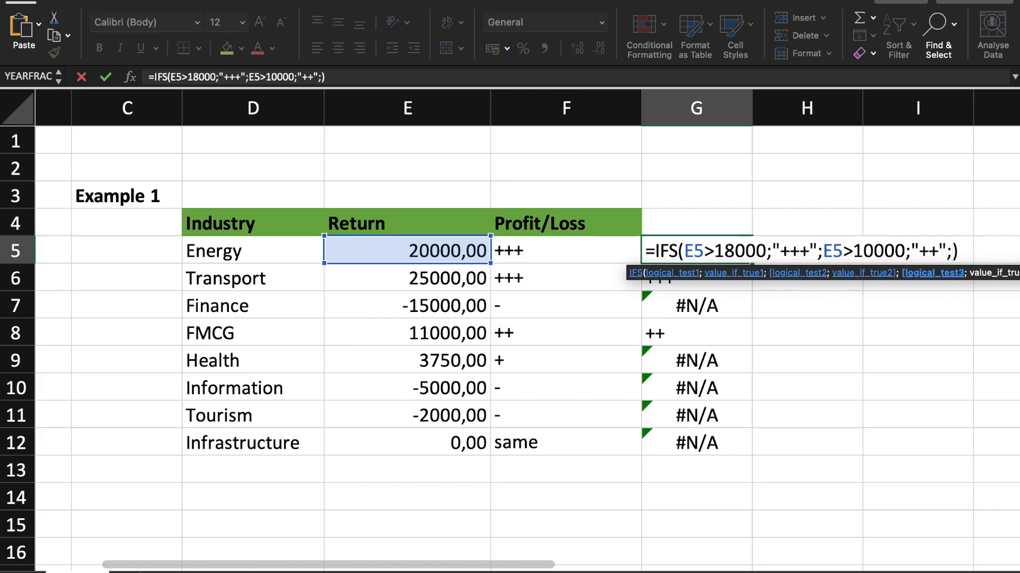
left_click(444, 250)
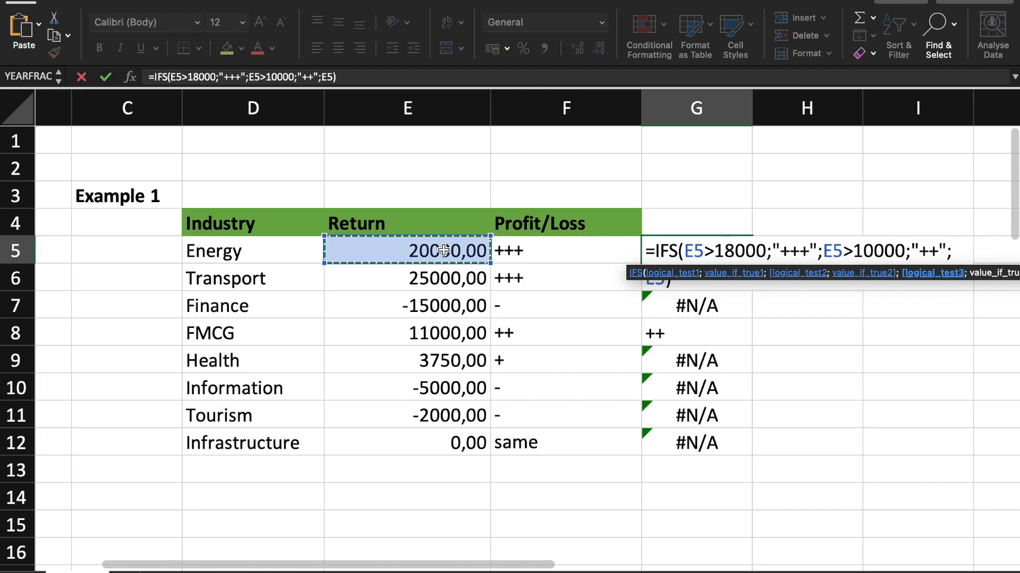
type(">0")
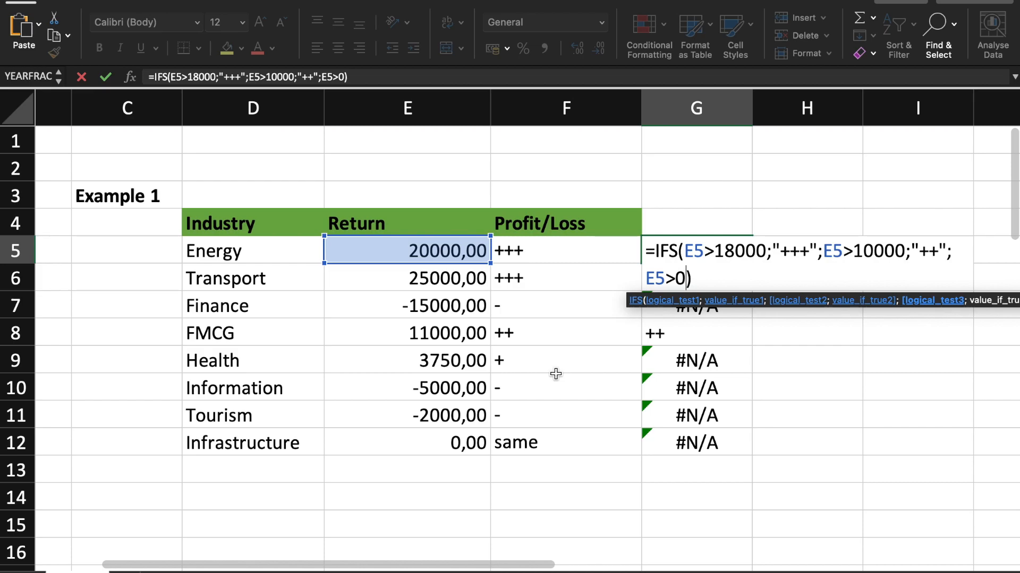
type(";\"")
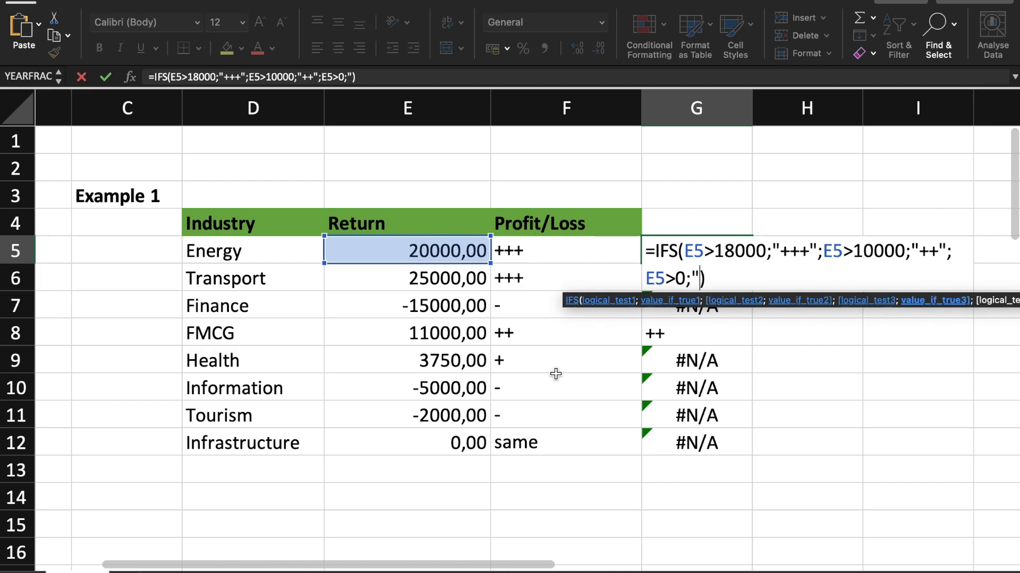
type("+\"")
key("ctrl+Return")
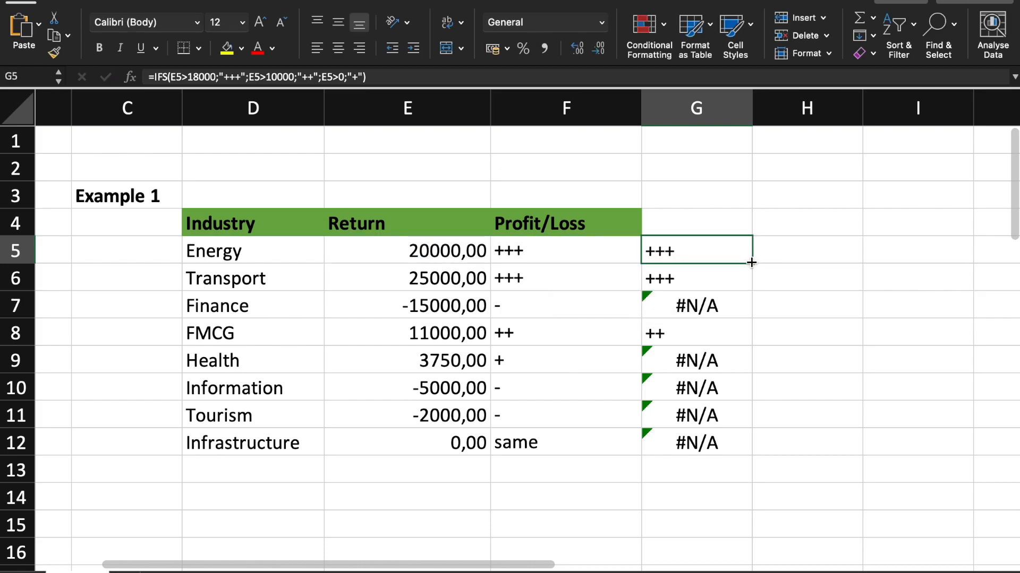
double_click(751, 264)
left_click(812, 304)
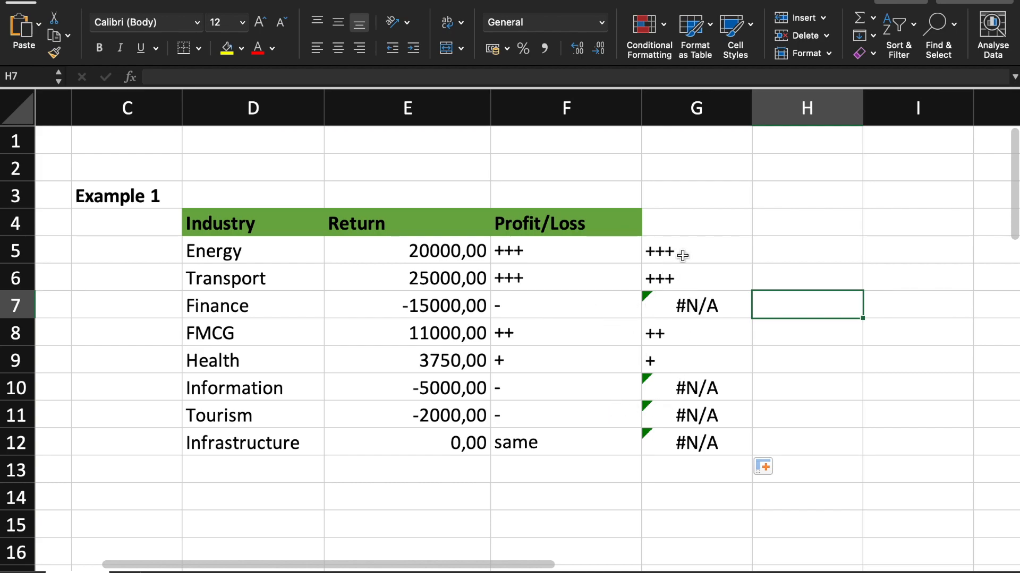
- Extend the IFS formula in G5 with a fourth condition, E5<0, that returns "-"
double_click(654, 254)
left_click(718, 278)
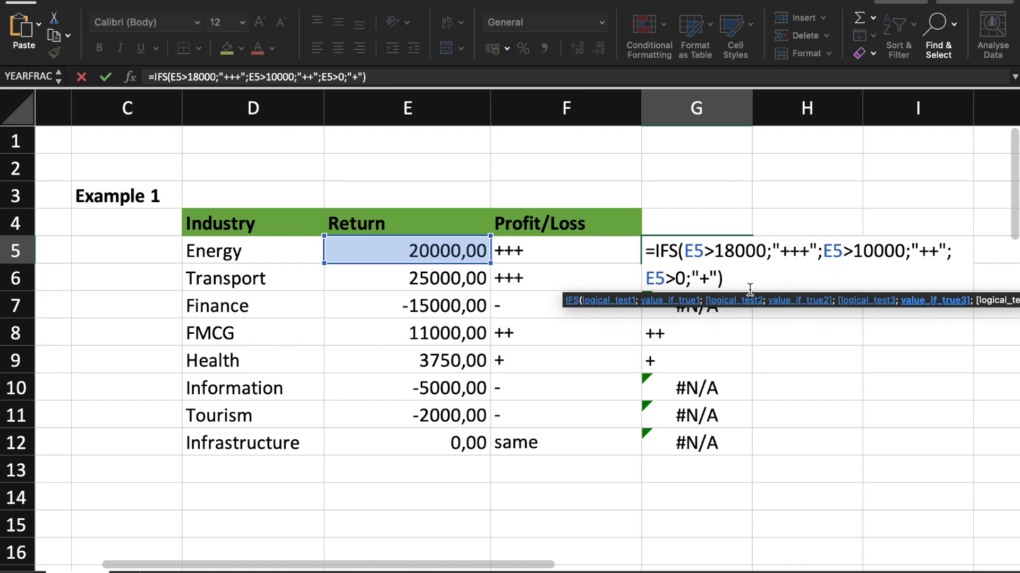
type(";")
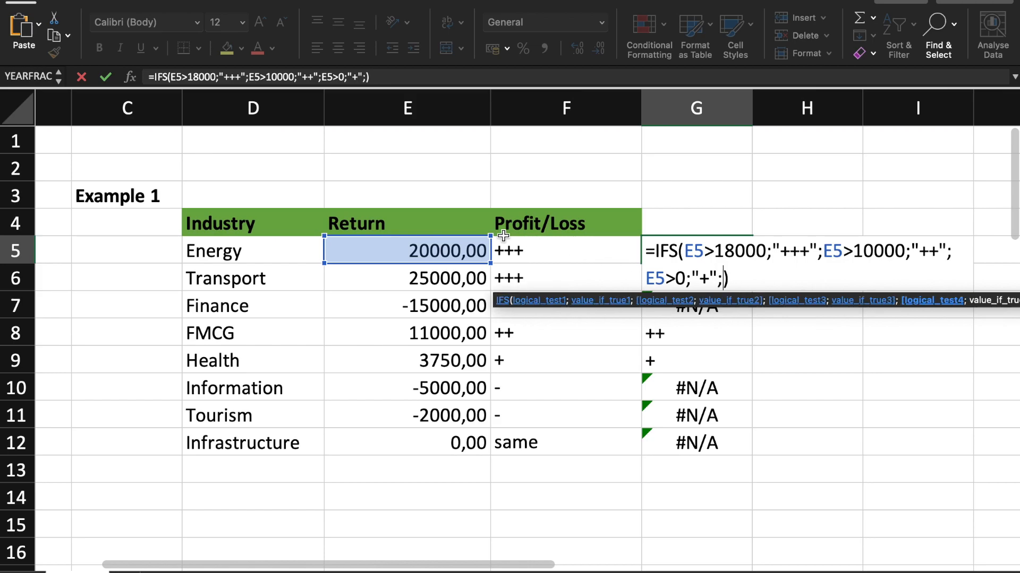
left_click(441, 246)
type("<")
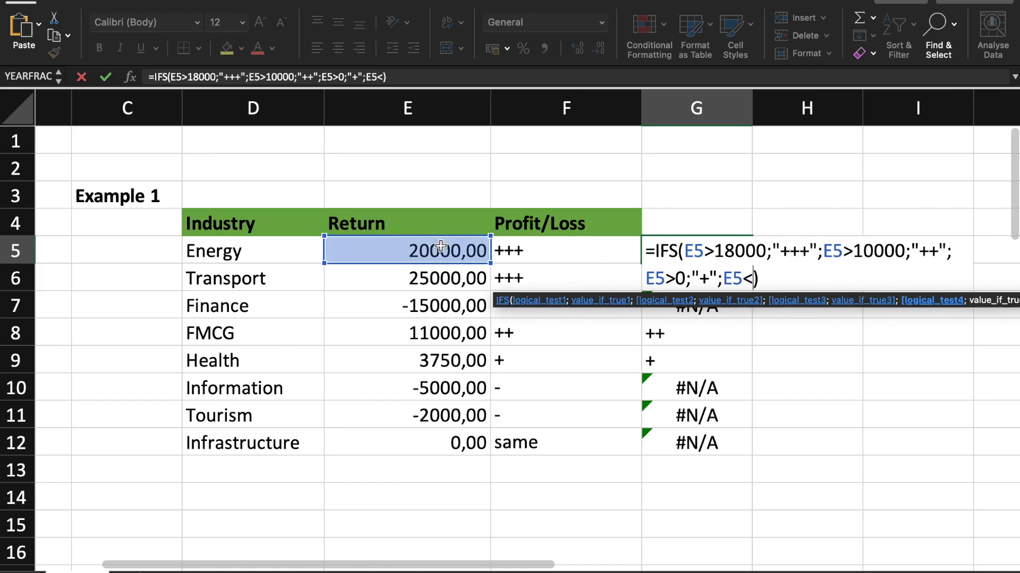
type("0;\"")
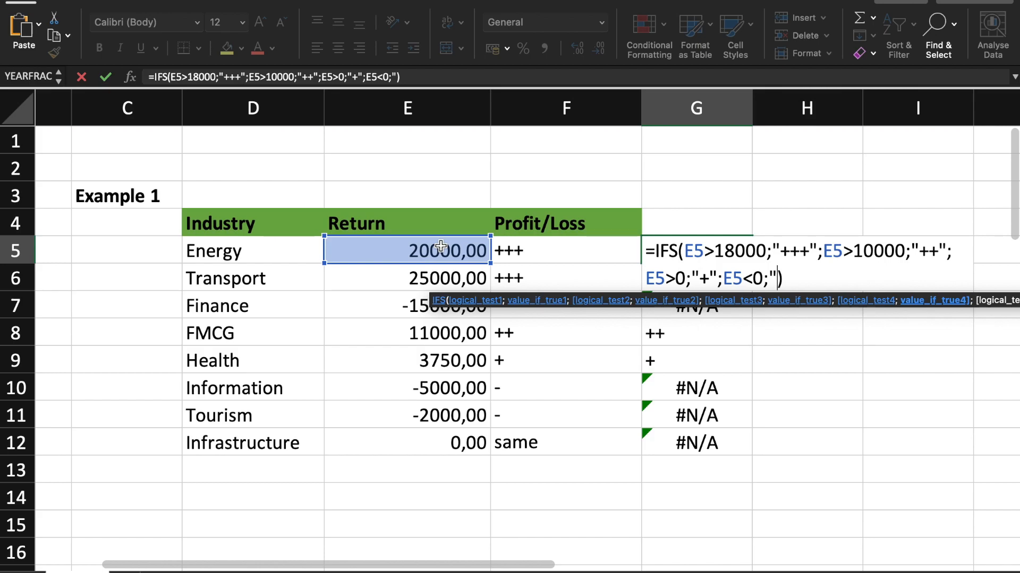
type("-\"")
key("Return")
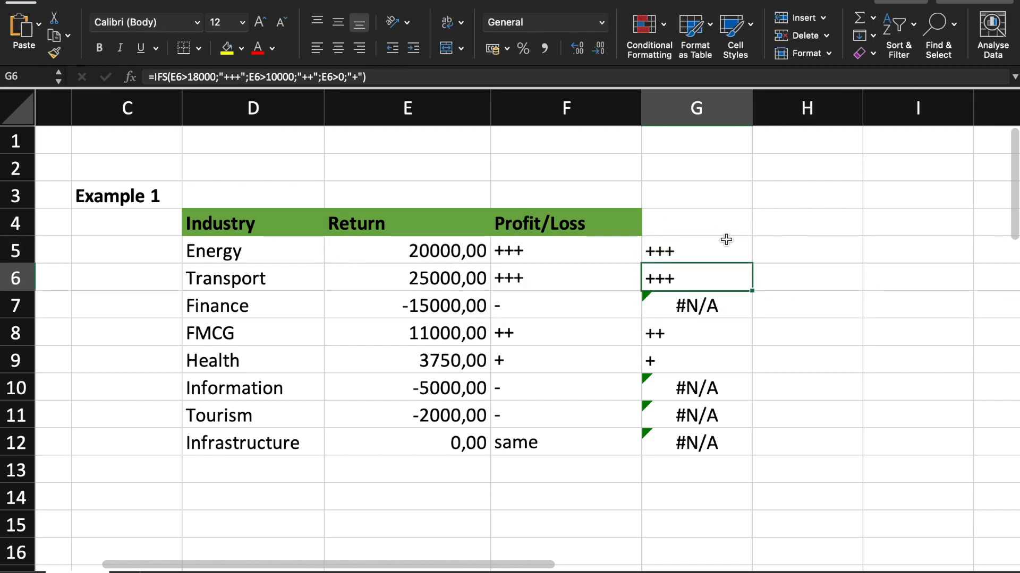
- Copy the updated IFS formula from G5 down through G12 and inspect the formula in the Infrastructure row
left_click(749, 251)
double_click(752, 263)
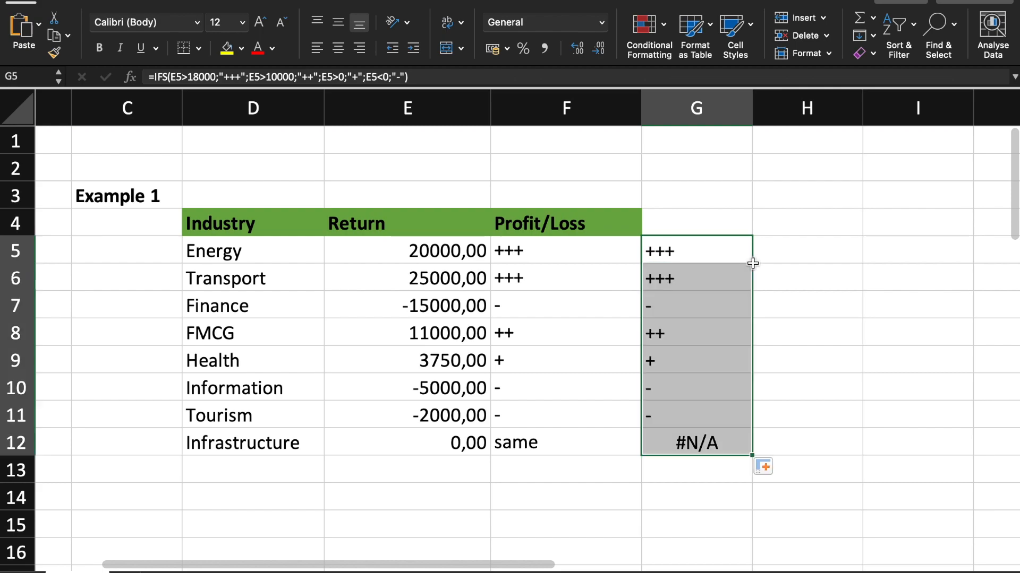
left_click(702, 377)
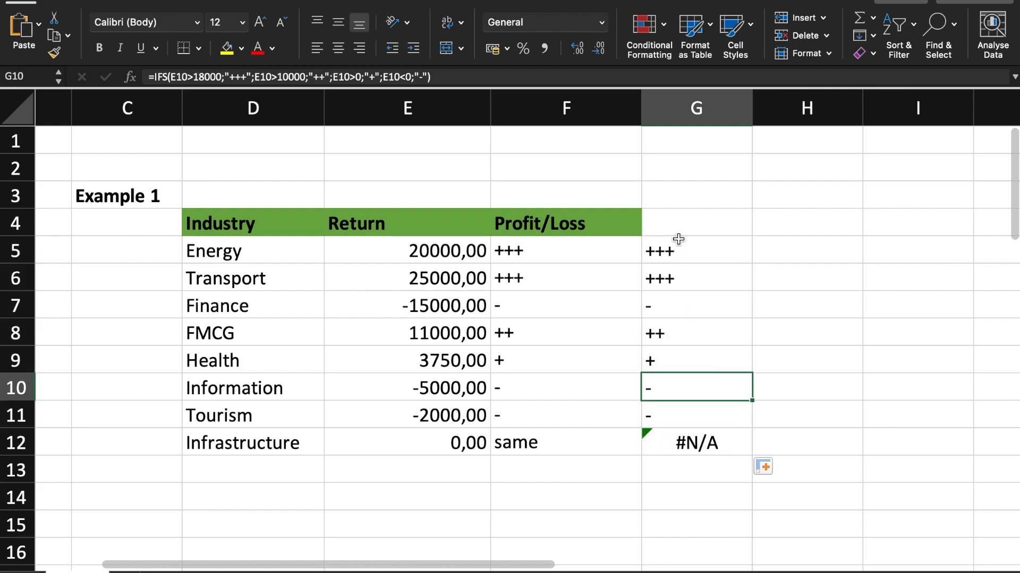
left_click(660, 440)
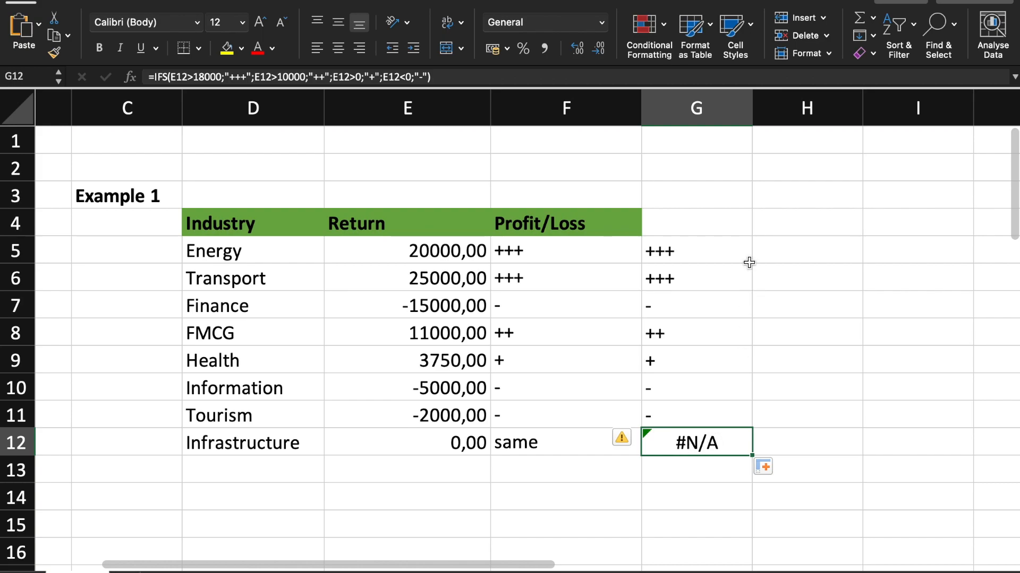
- Add TRUE;"SAME" as the final pair in the IFS formula in G5 and copy it down through G12
double_click(724, 251)
left_click(792, 279)
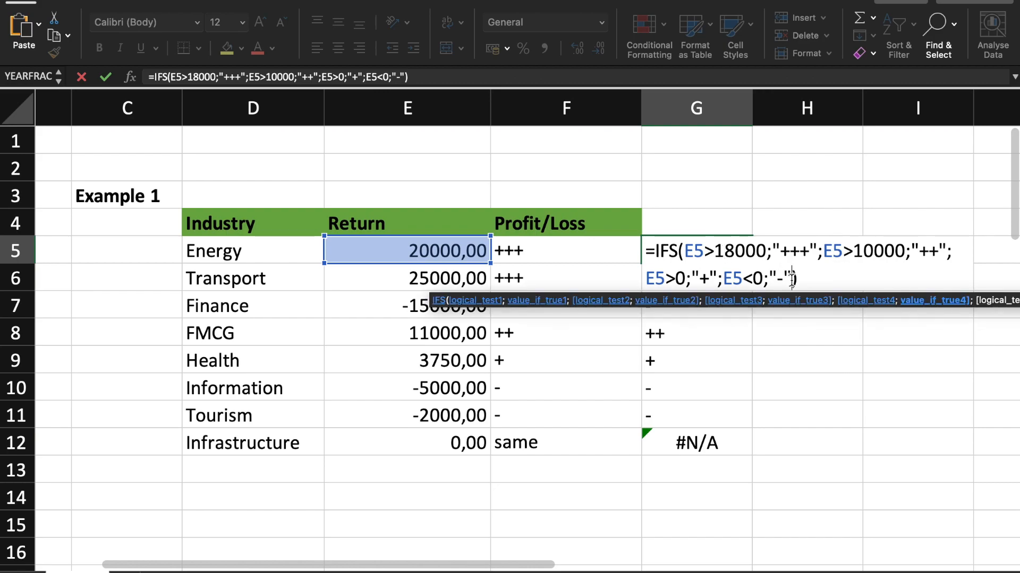
type(";")
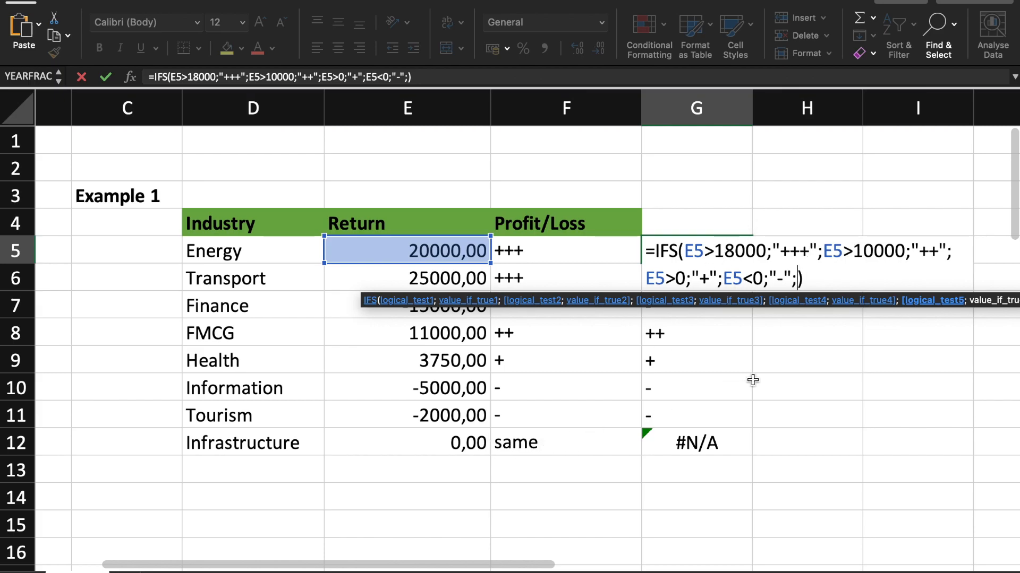
type("TRUE")
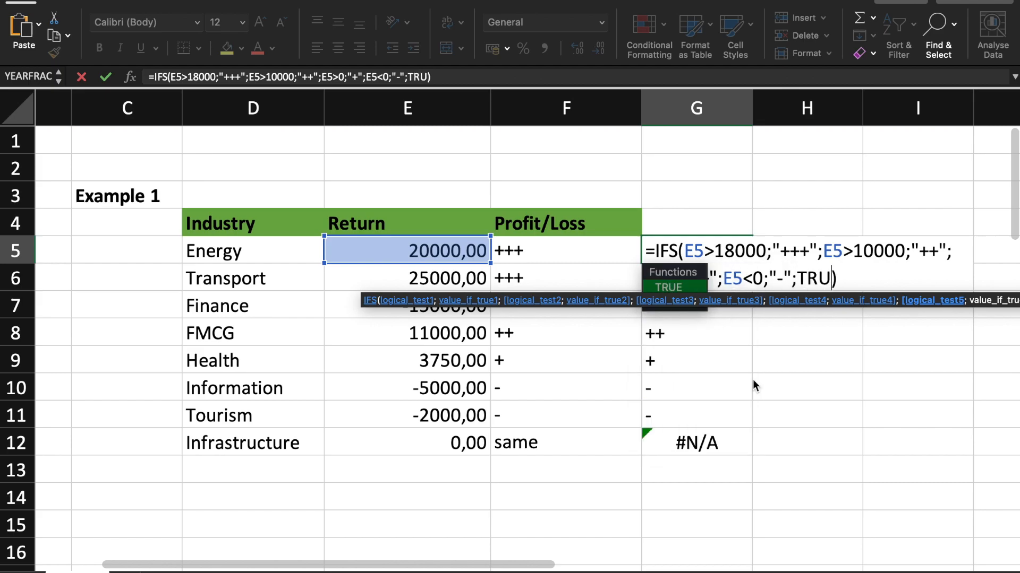
type(";")
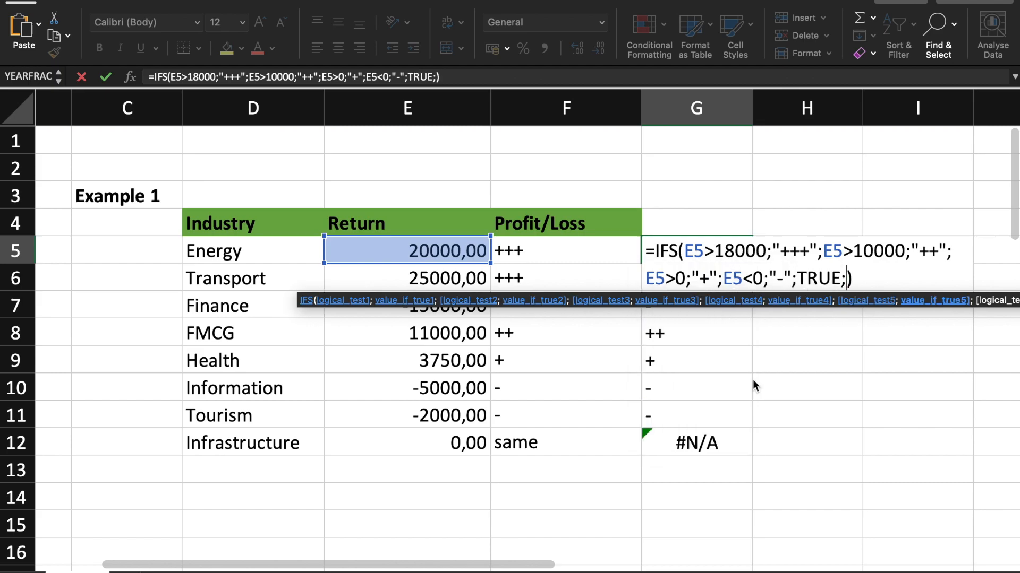
type("\"SAM")
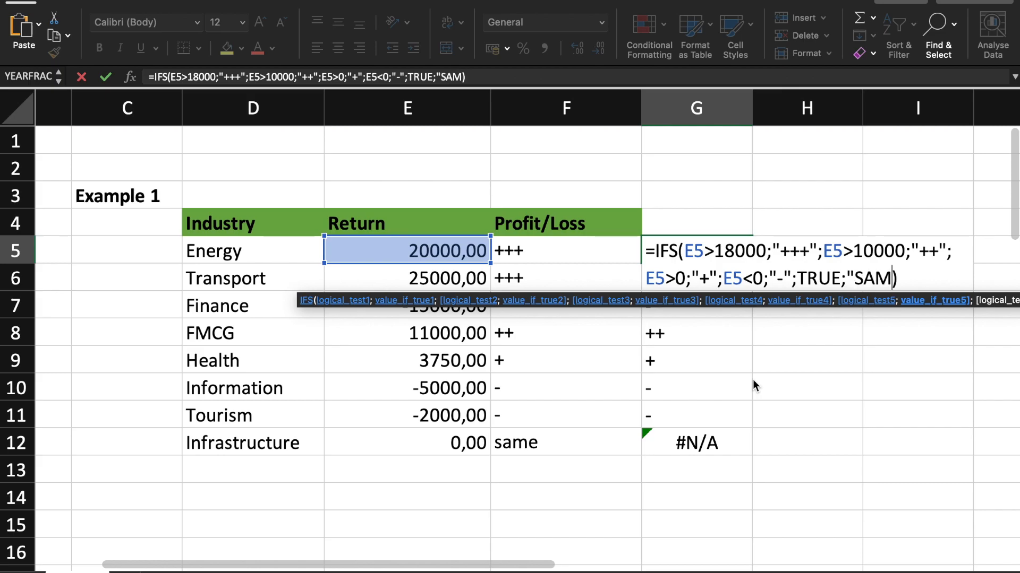
type("E\"")
key("Return")
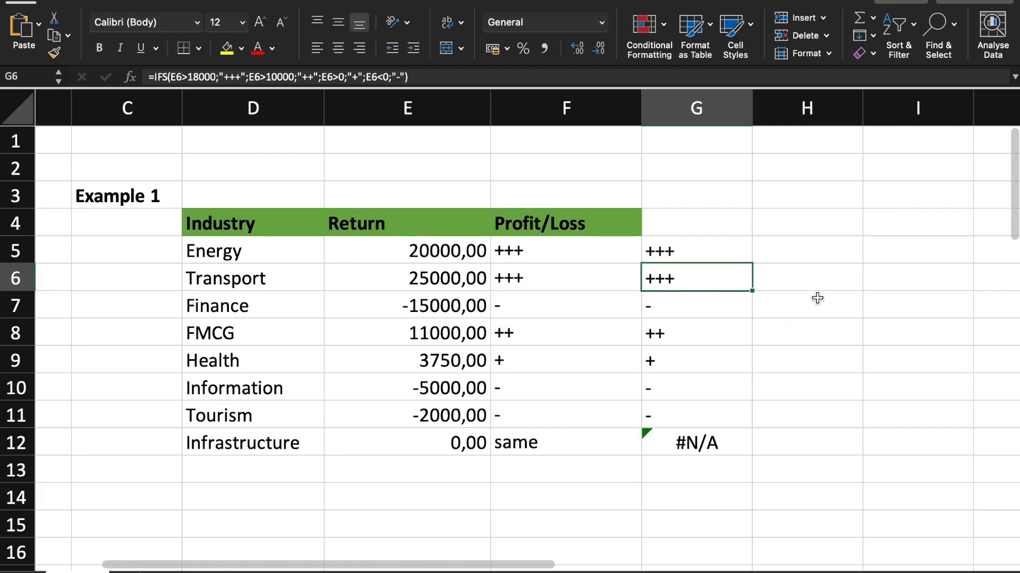
left_click(735, 255)
double_click(752, 264)
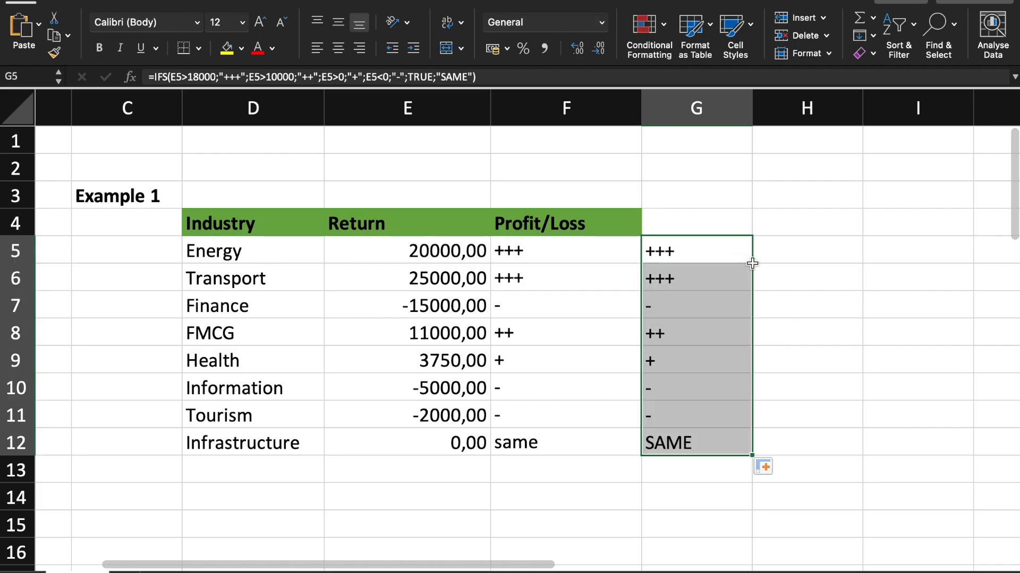
- Examine the conditions and results in the IFS formula in G5, including its final TRUE argument
left_click(694, 250)
double_click(694, 250)
key("Escape")
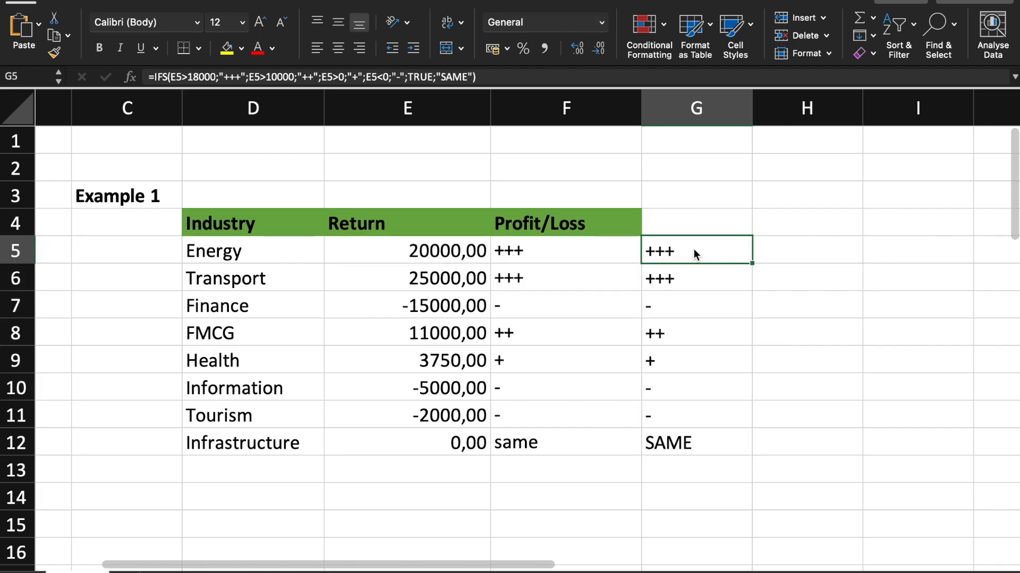
double_click(711, 254)
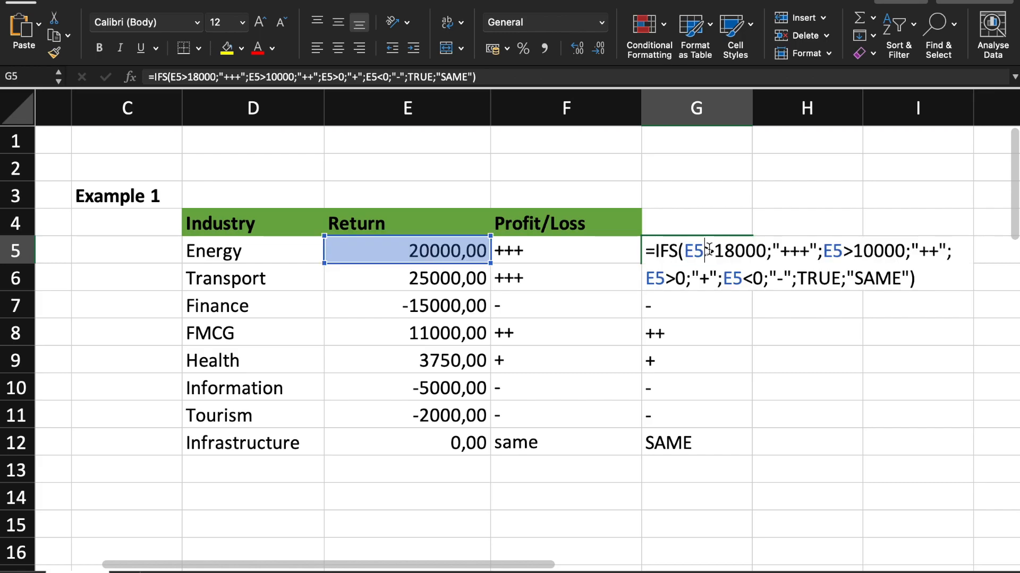
left_click(805, 276)
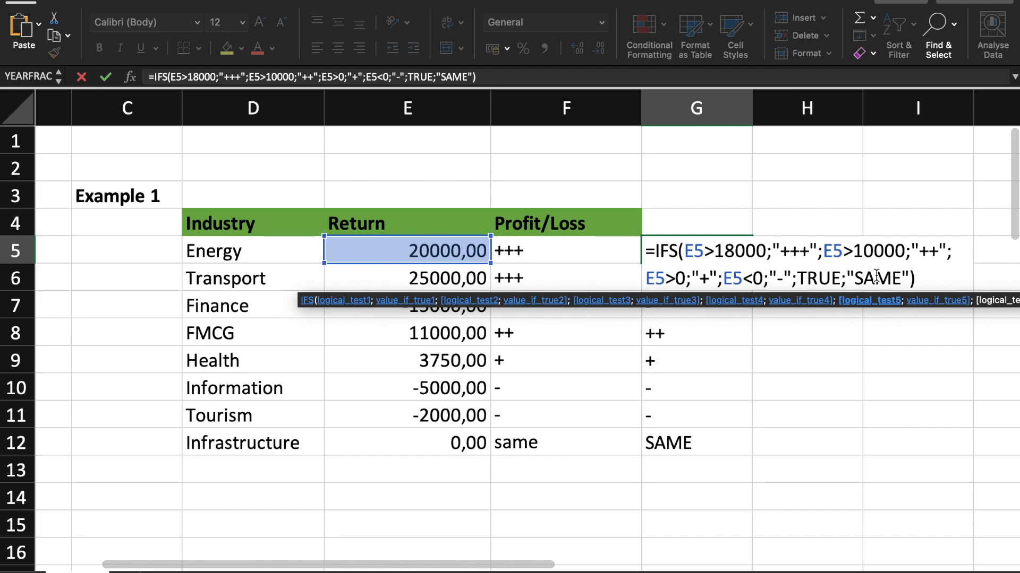
- Start an IFS formula in H5 that returns "PROFIT" when E5>0
left_click(793, 248)
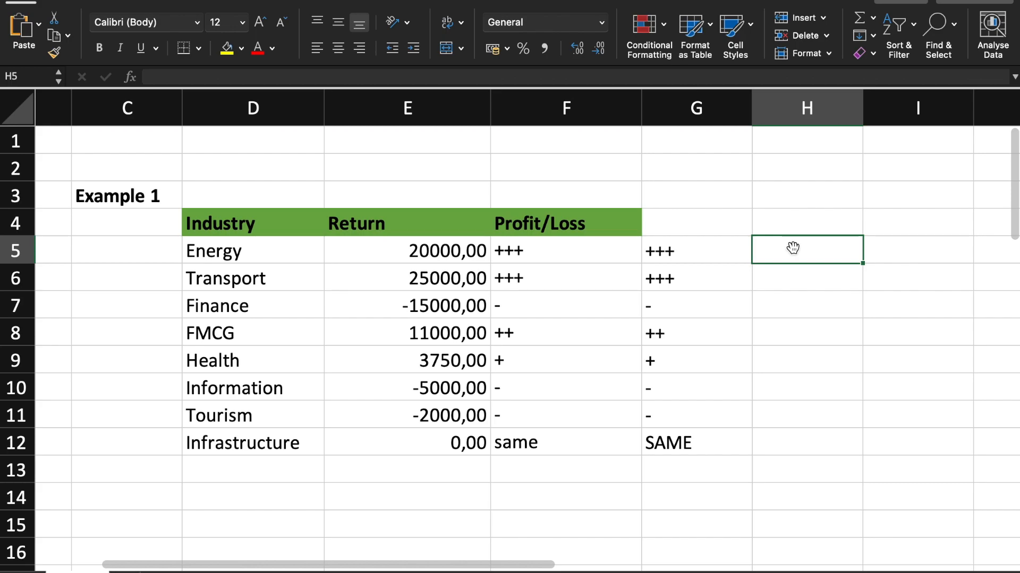
double_click(793, 248)
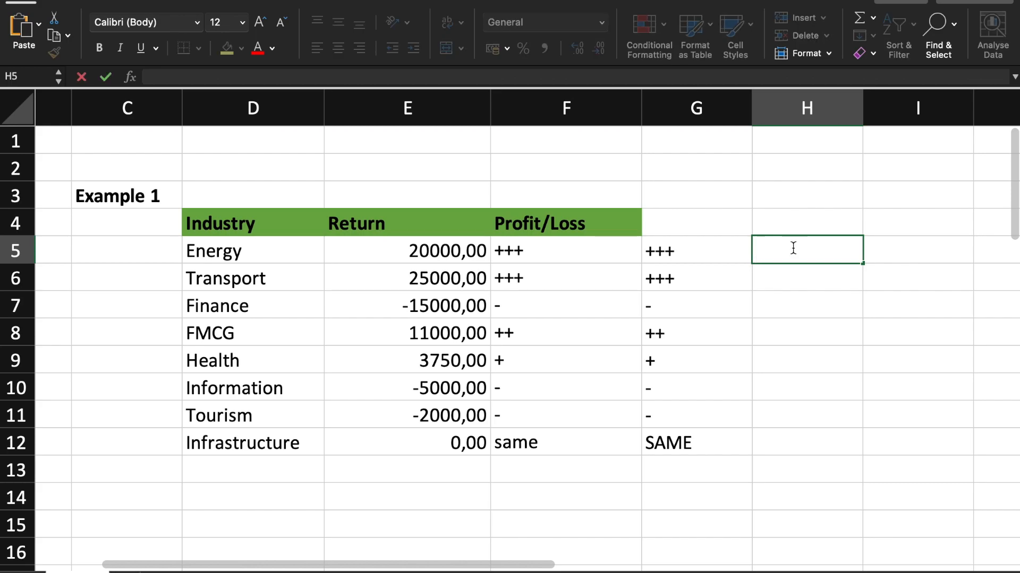
type("=IFS")
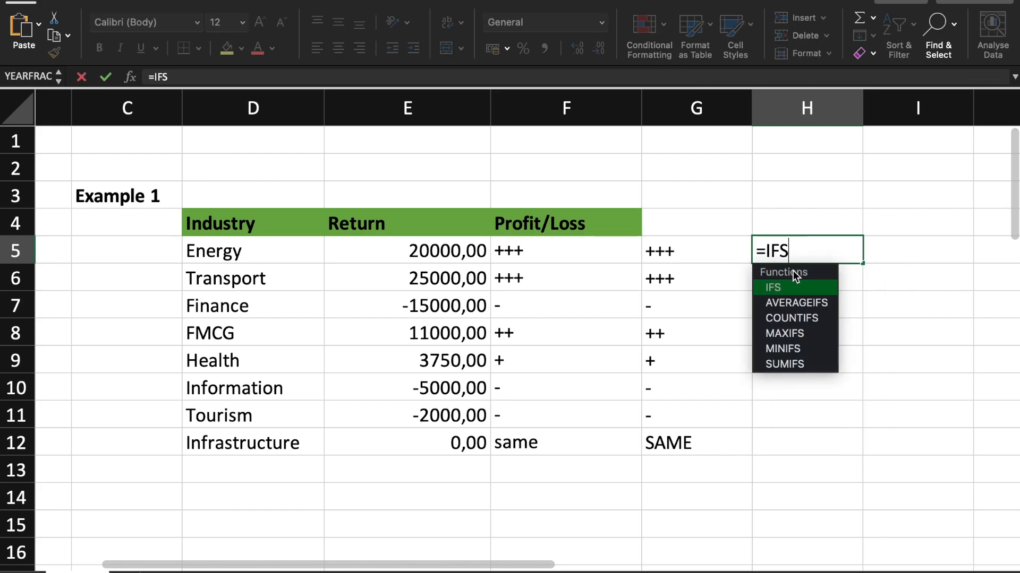
double_click(791, 285)
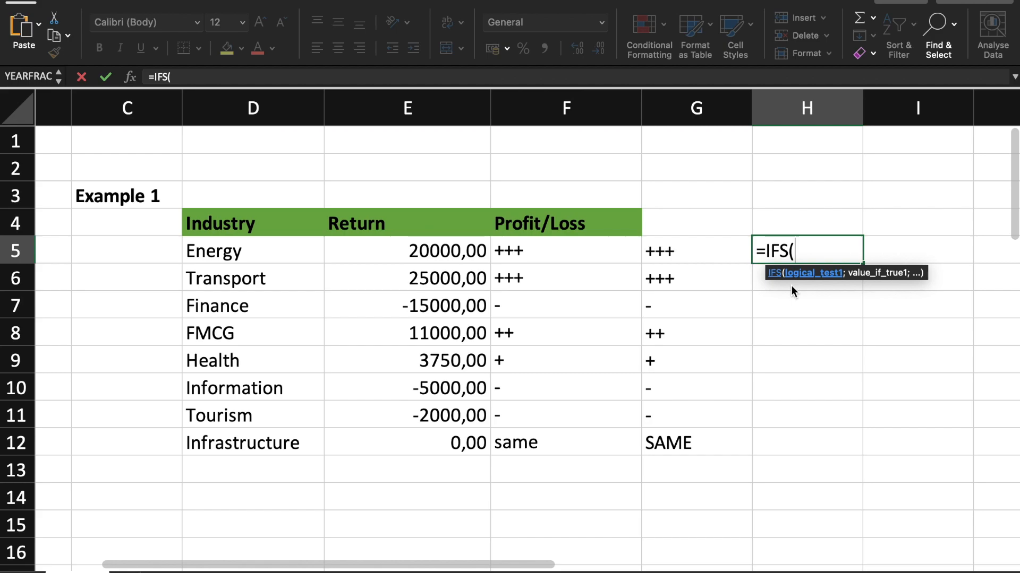
left_click(478, 250)
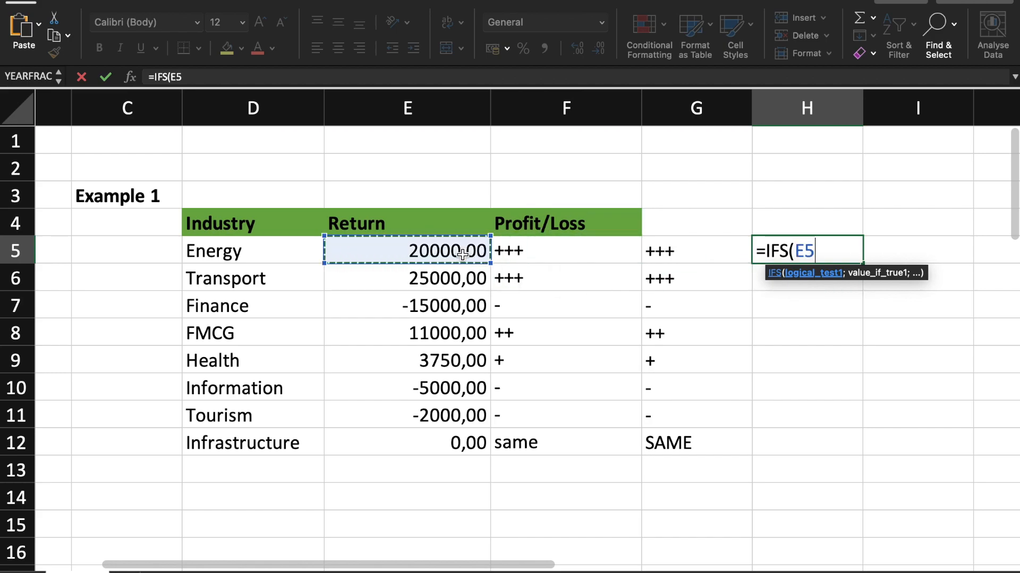
type(">0;\"PR")
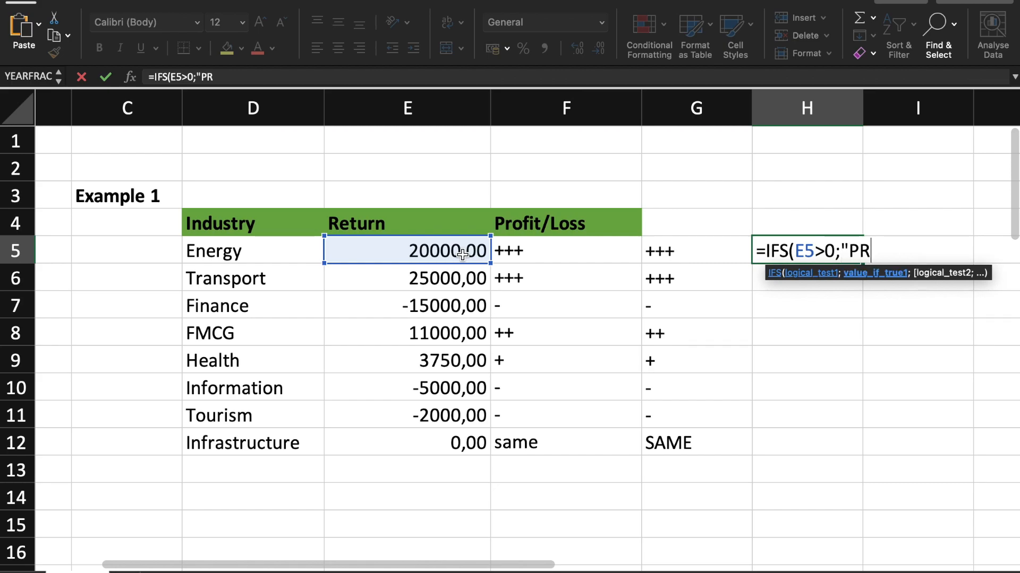
type("OFIT")
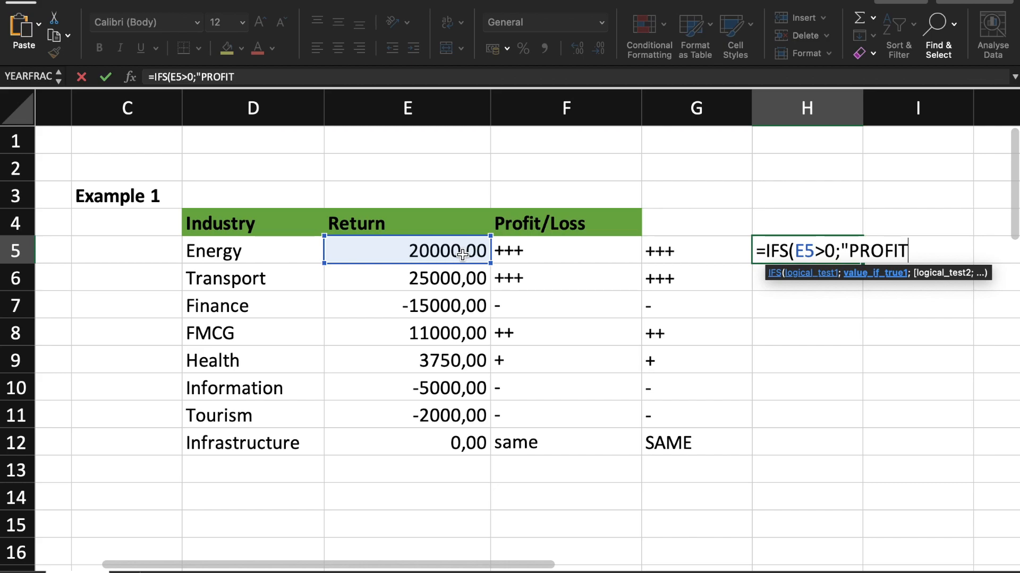
- Add the condition E5<0 with the result "LOSS" to the IFS formula in H5 and complete it
type("\";")
left_click(409, 248)
type("<")
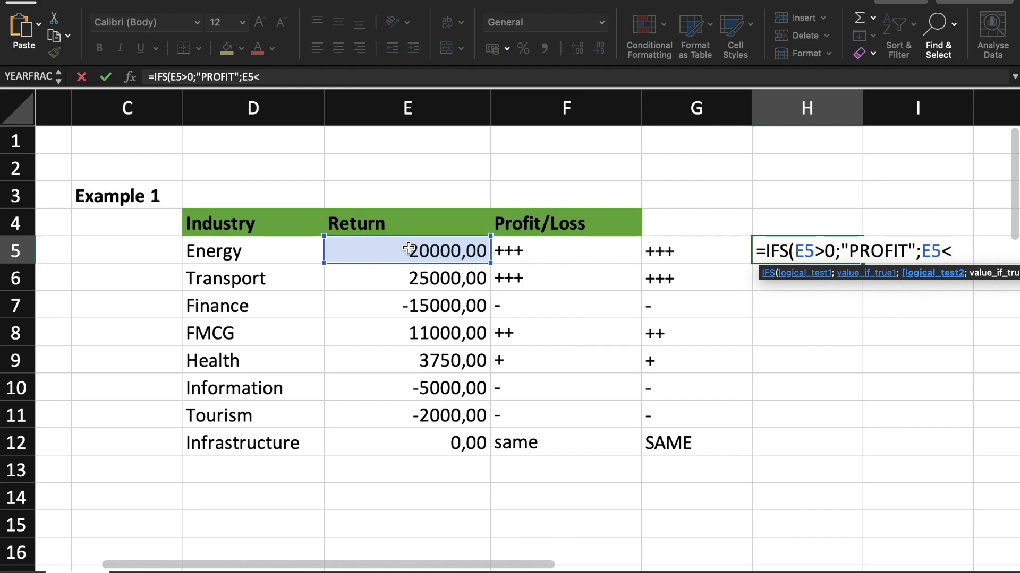
type("0;")
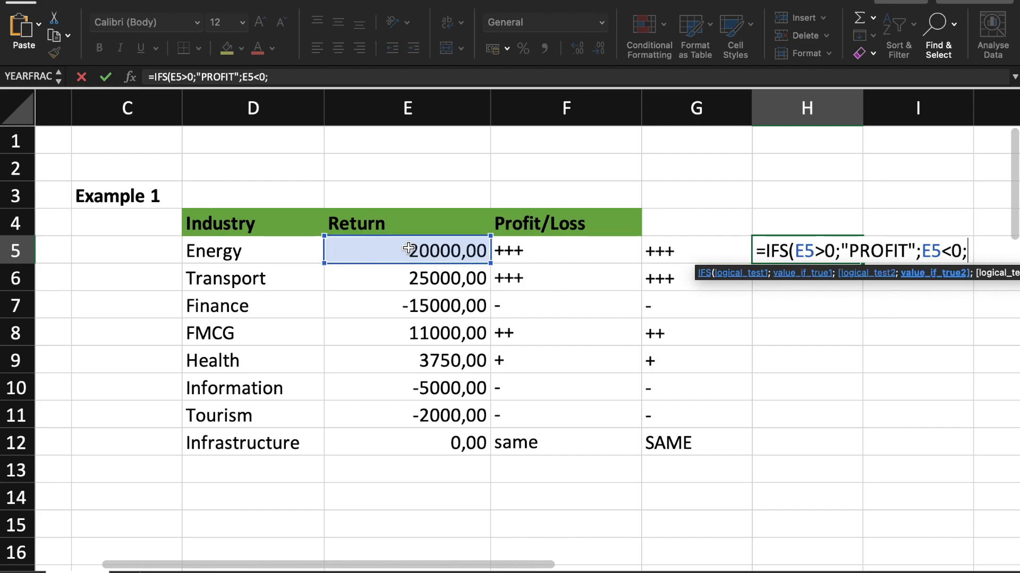
type("\"L")
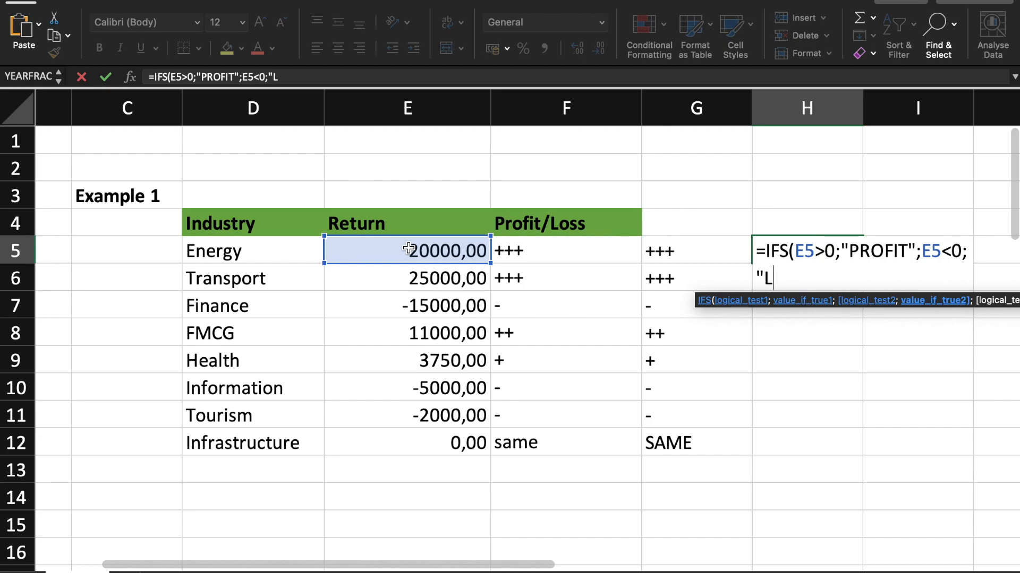
type("OSS\")")
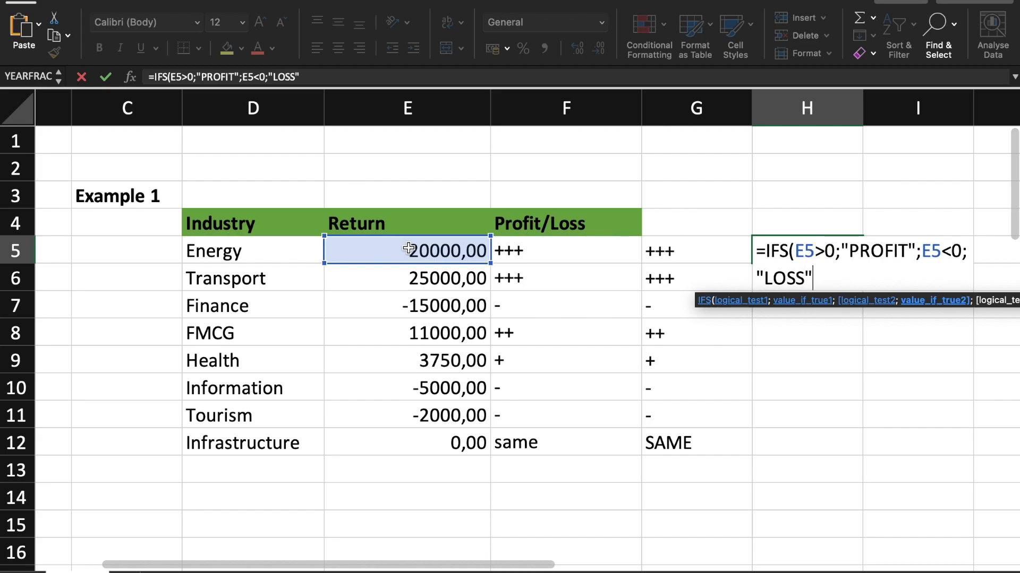
key("Return")
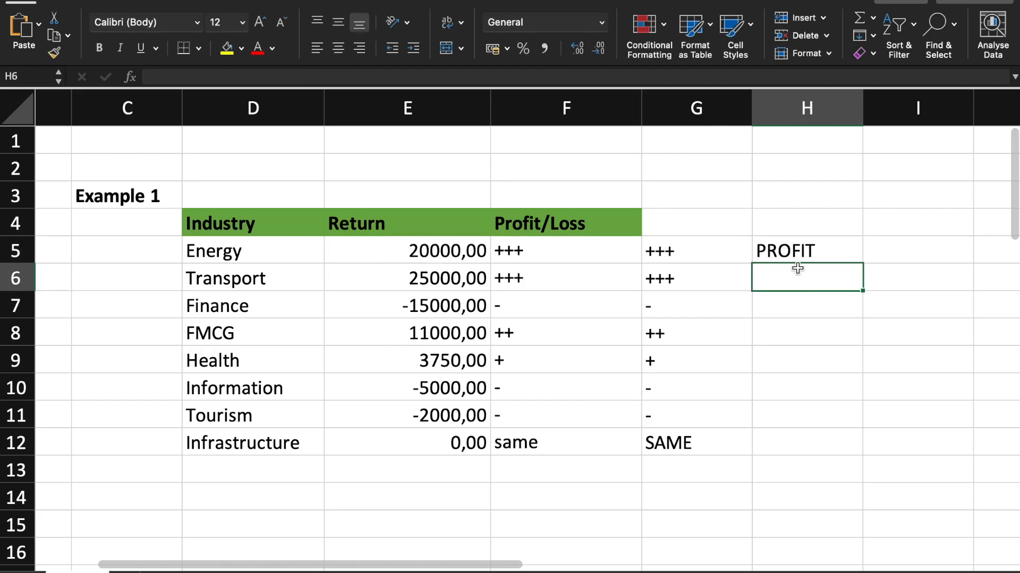
- Copy the IFS formula from H5 down through H12 and inspect the formula in the Infrastructure row
left_click(820, 250)
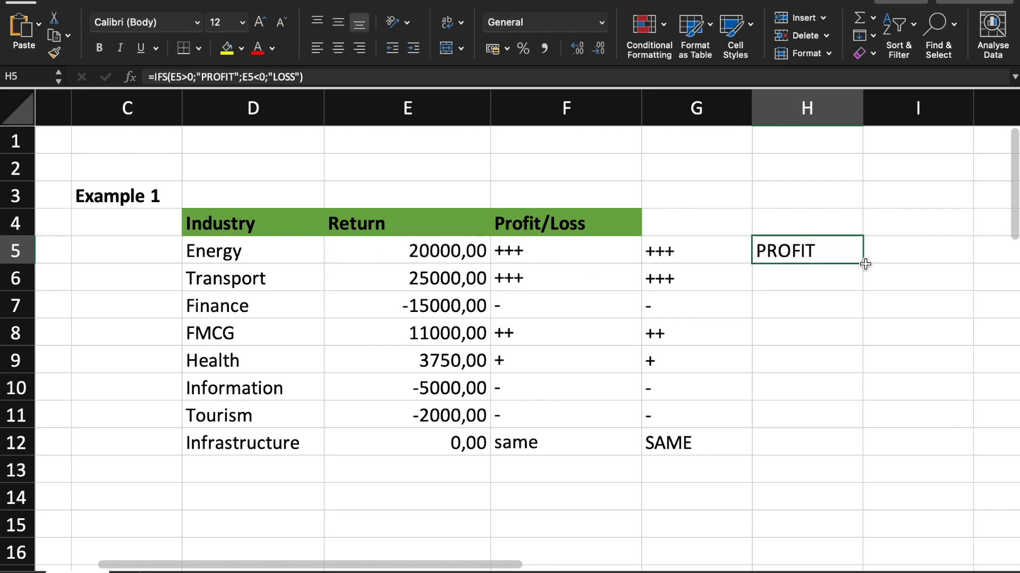
double_click(865, 264)
left_click(821, 450)
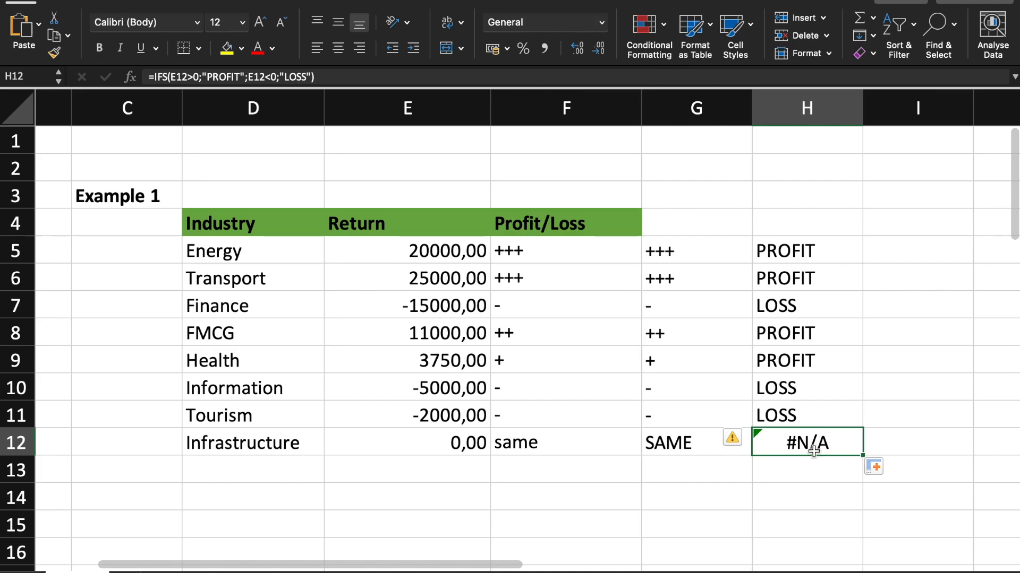
- Add TRUE;"SAME" as the final pair in the IFS formula in H5 and copy it down through H12
double_click(841, 258)
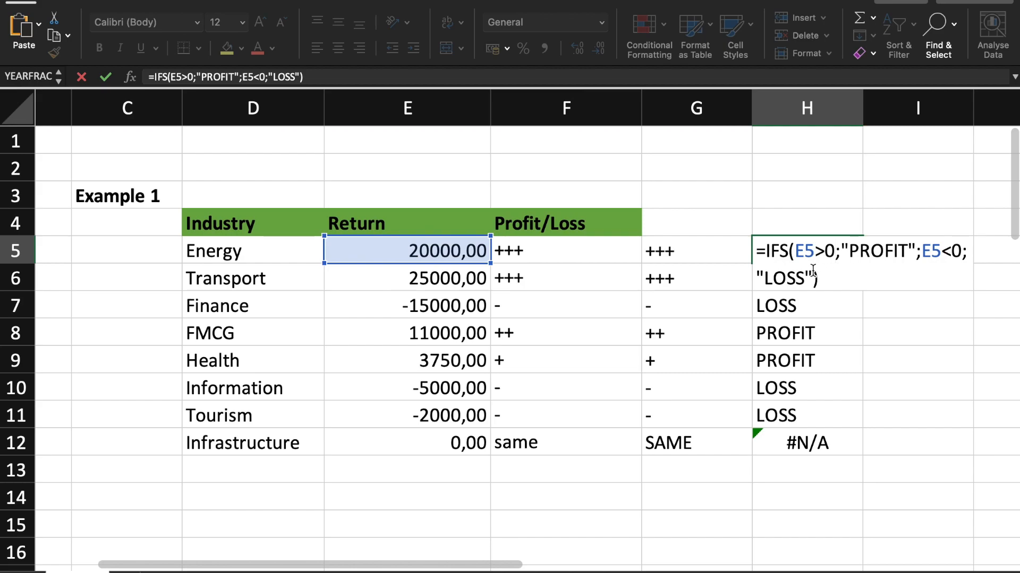
type(";")
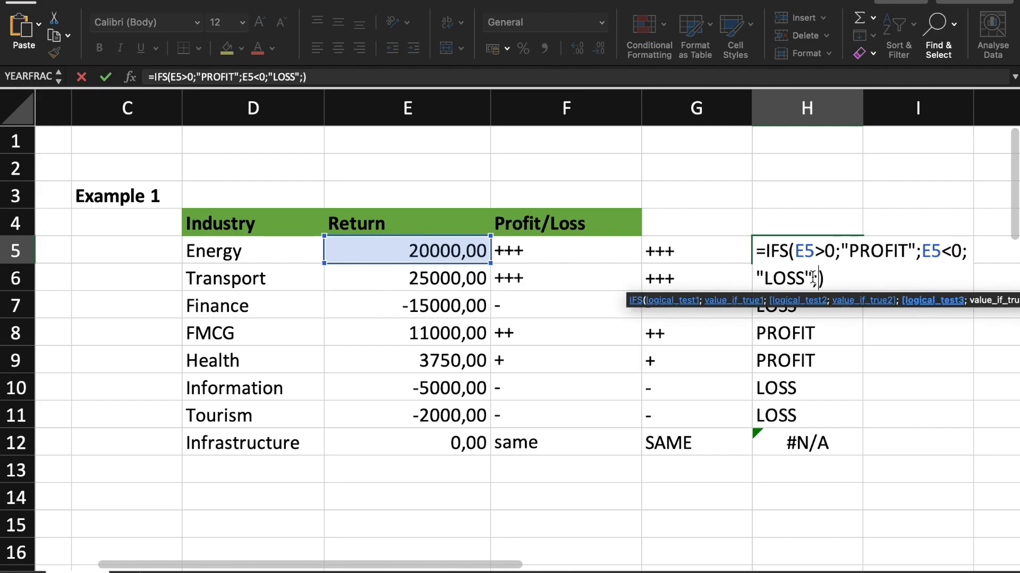
type("TRUE")
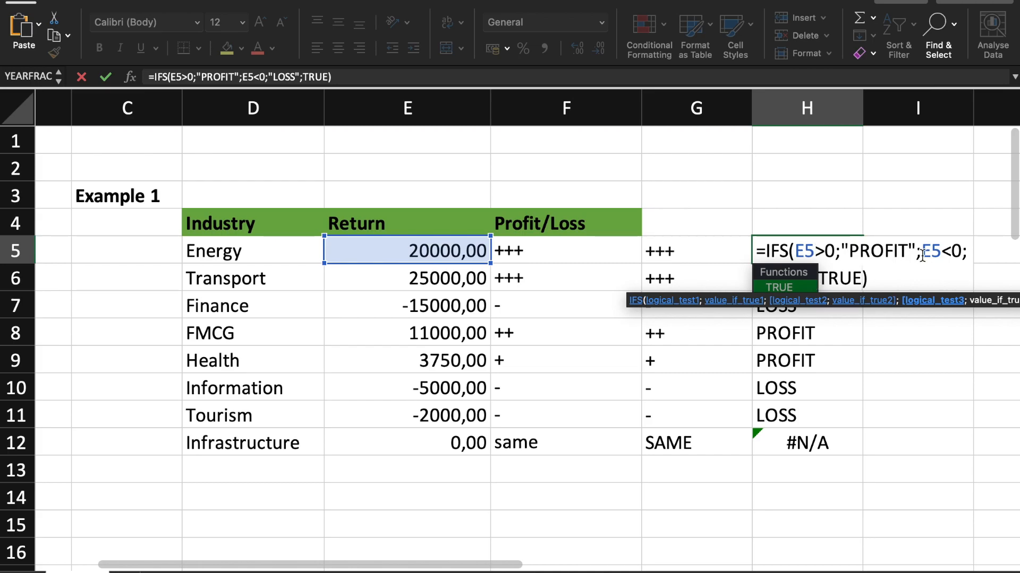
type(";SA")
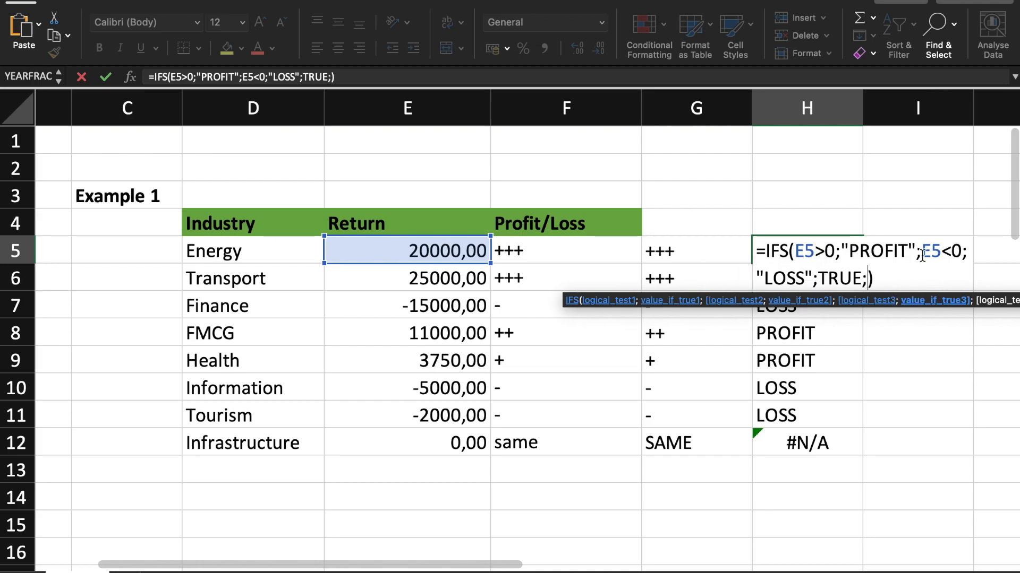
type("ME")
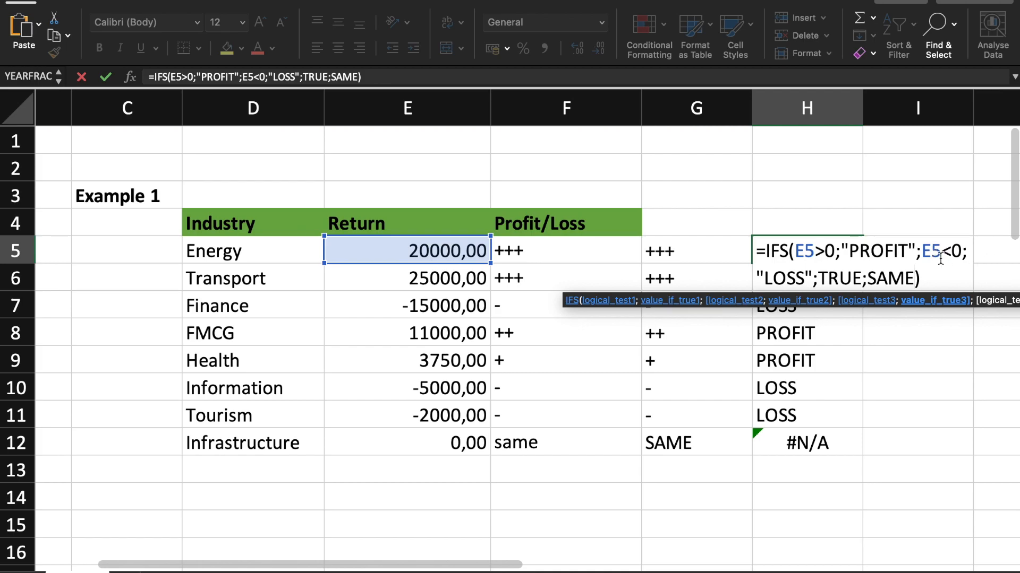
left_click(868, 278)
type("\"")
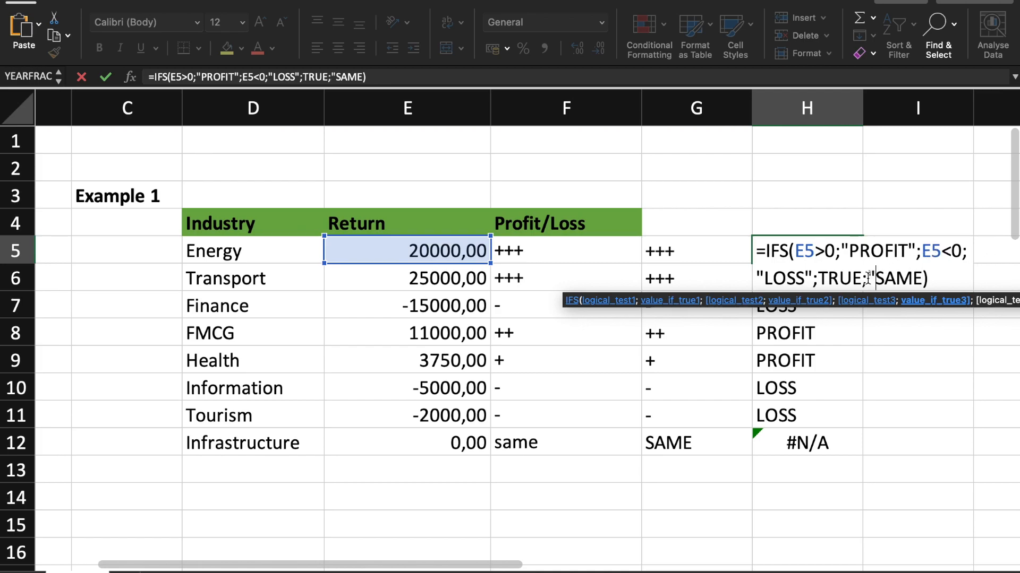
left_click(923, 278)
type("\"")
key("Return")
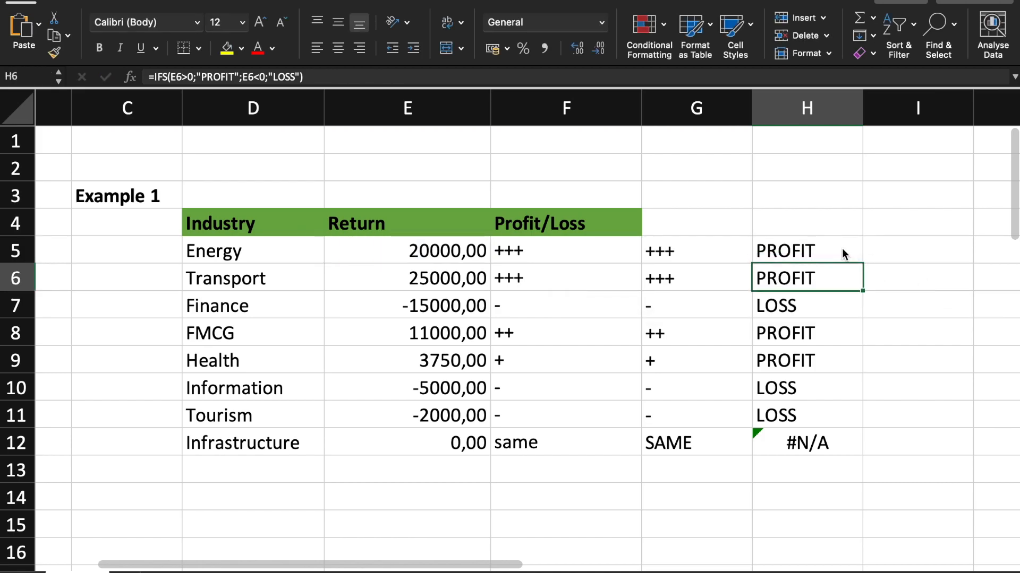
left_click(853, 257)
double_click(862, 263)
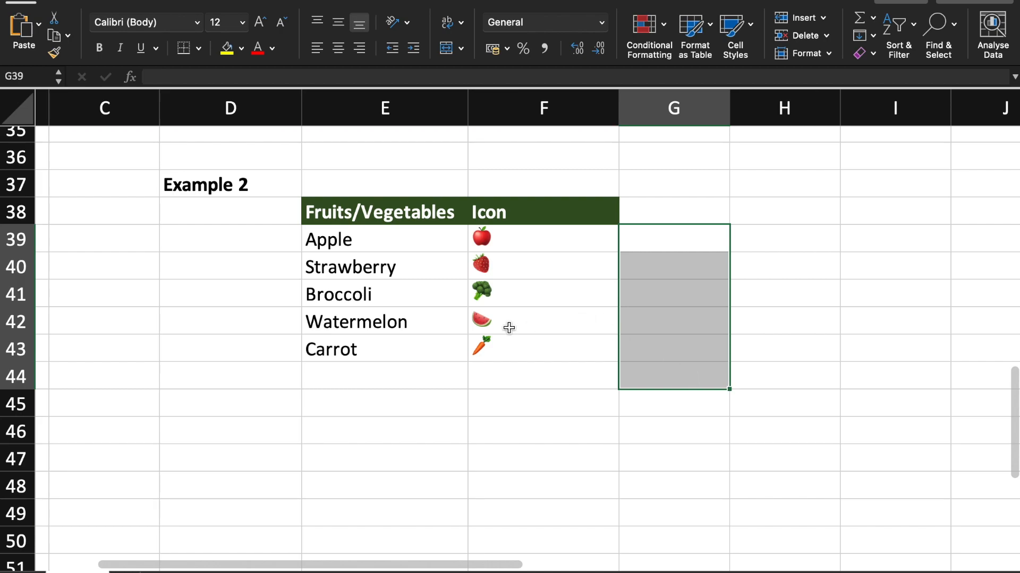
- Examine the existing icon formula in F39 of Example 2 and bring up the emoji picker at G39
left_click(538, 241)
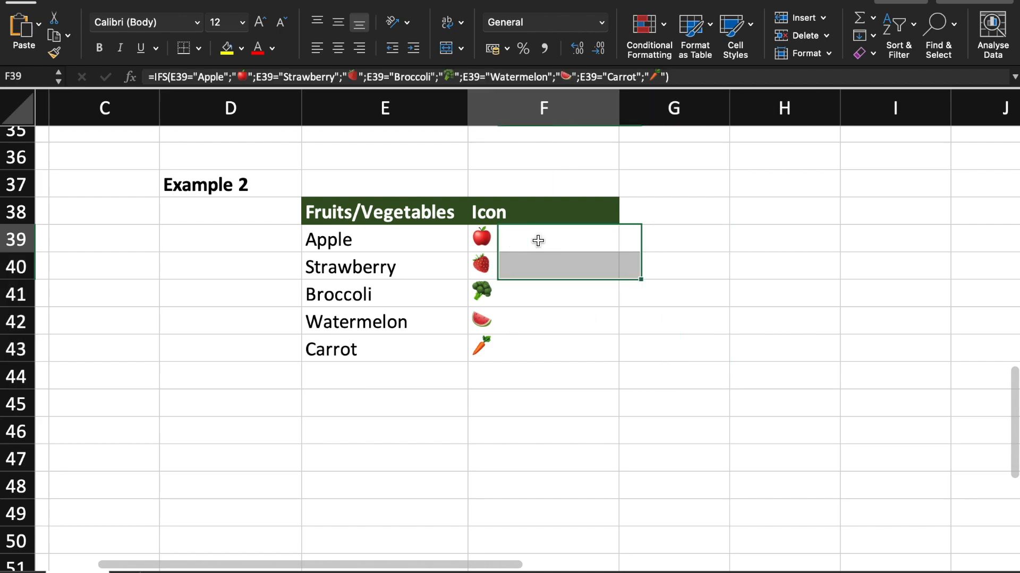
left_click(677, 242)
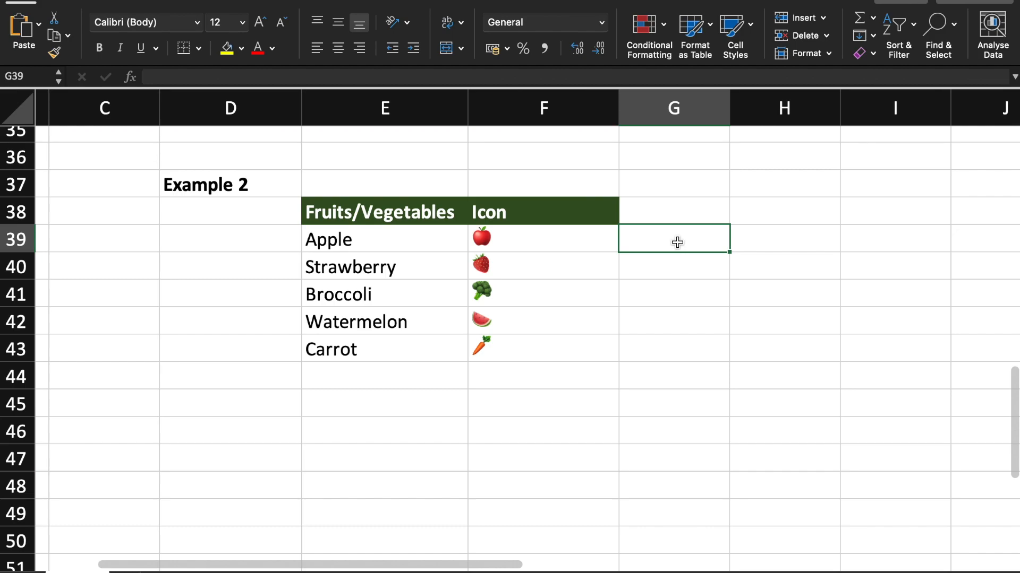
key("ctrl+super+space")
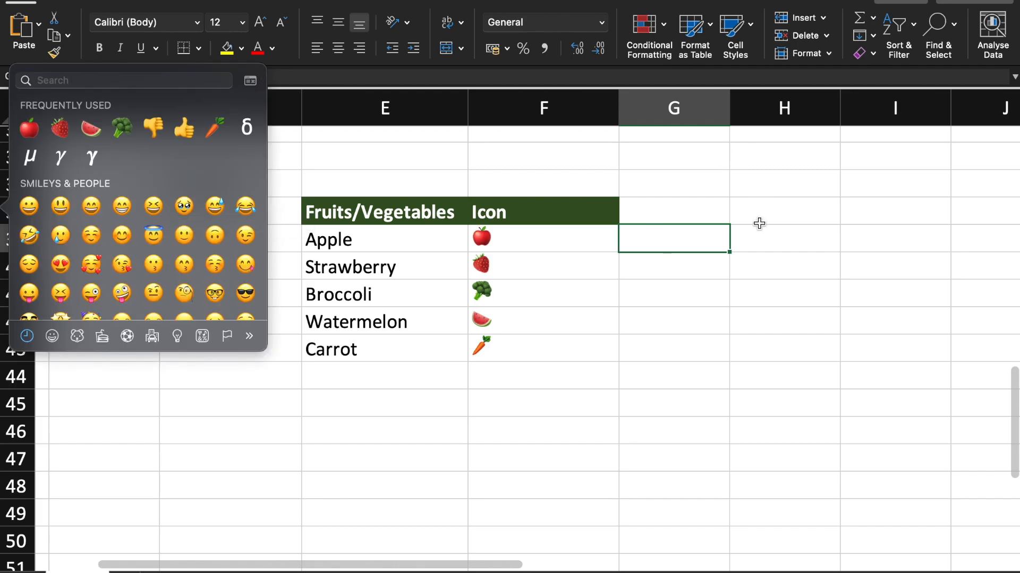
- Start an IFS formula in G39 with the condition E39="APPLE"
left_click(679, 247)
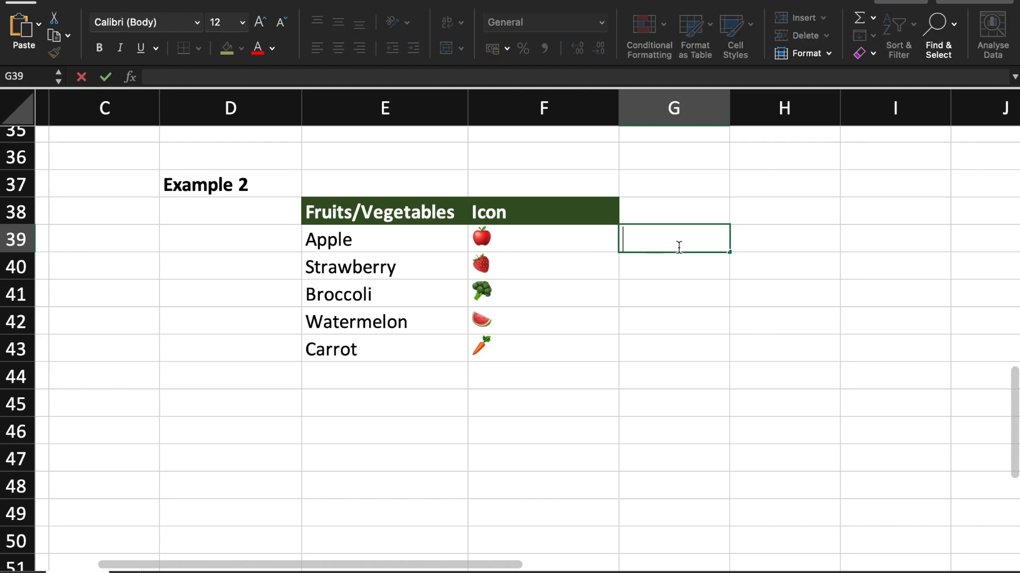
type("=IFS")
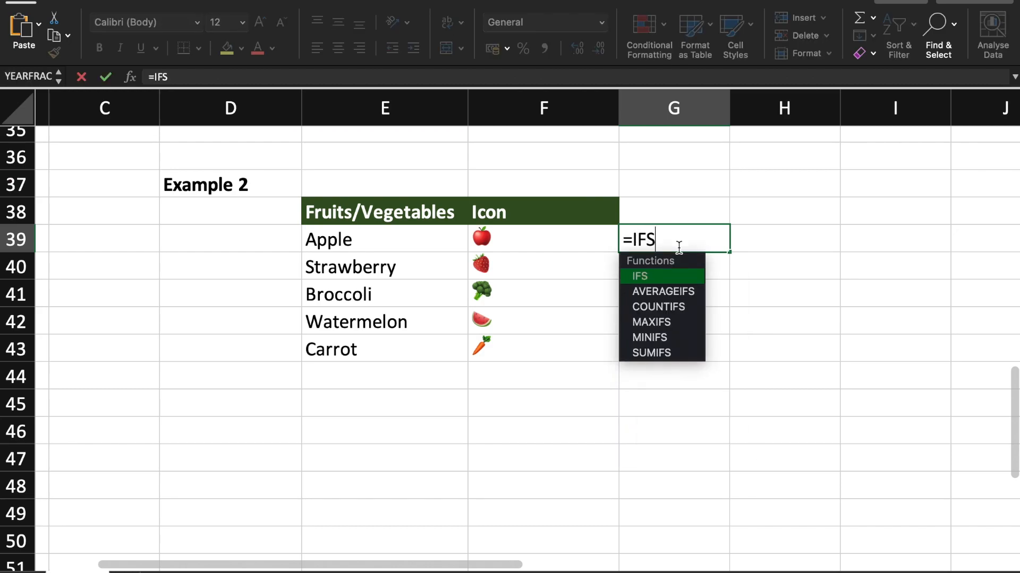
type("(")
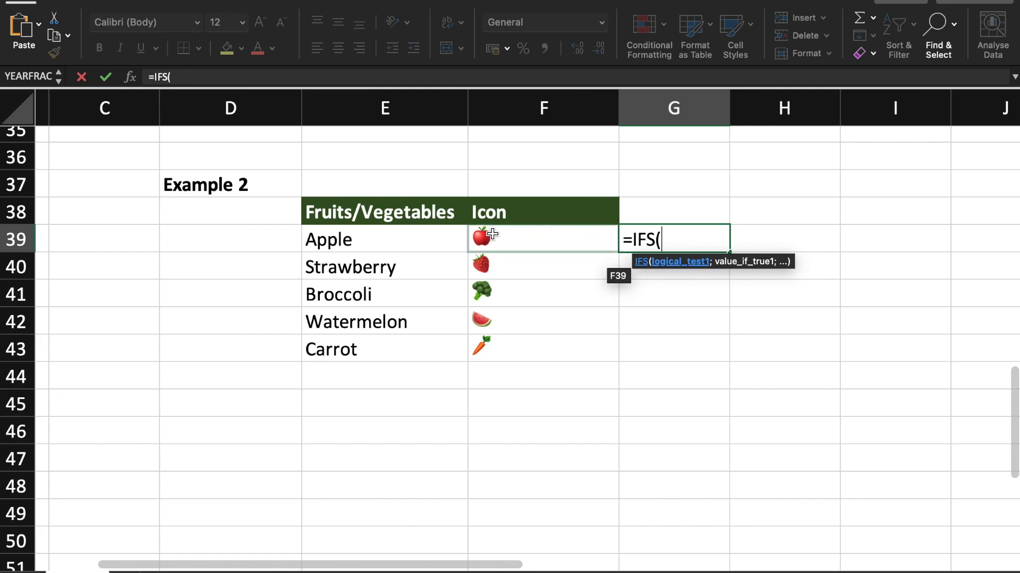
left_click(410, 241)
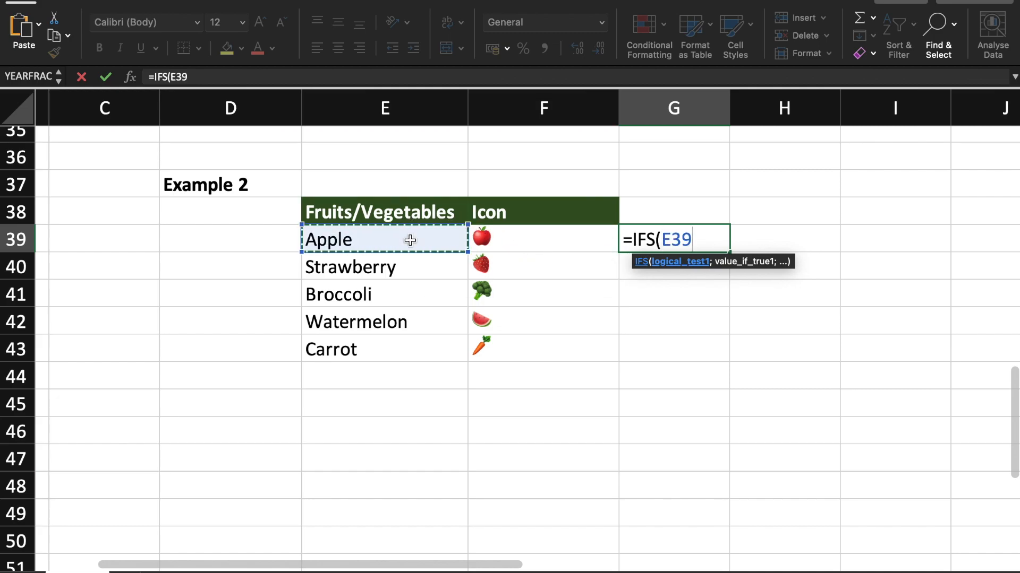
type("=\"A")
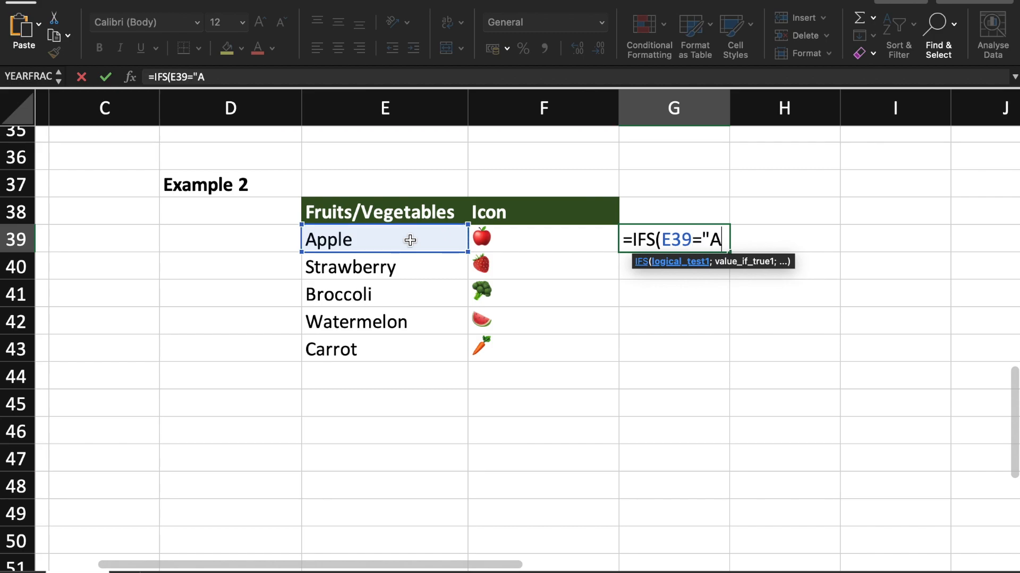
type("PPLE")
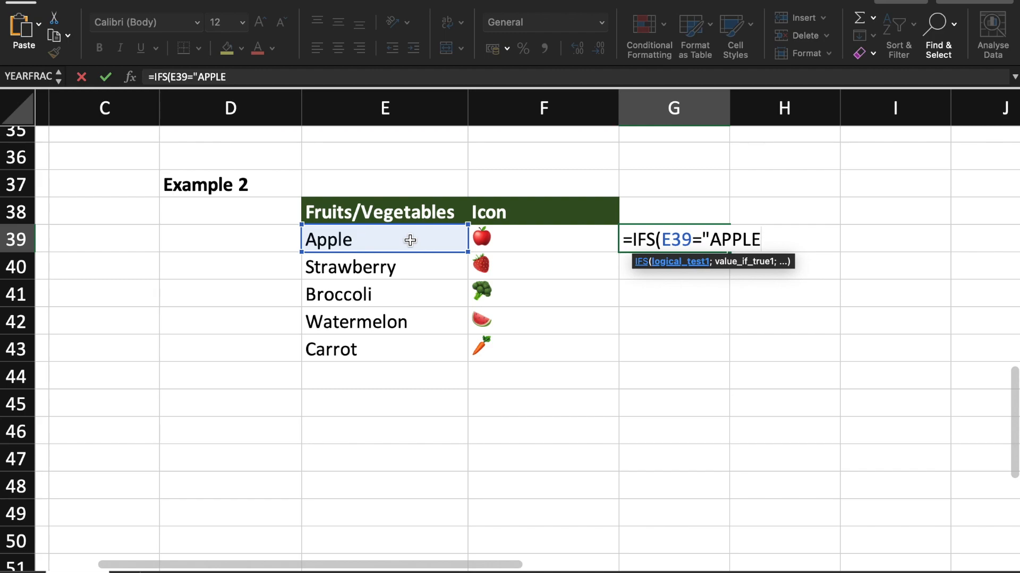
type("\";")
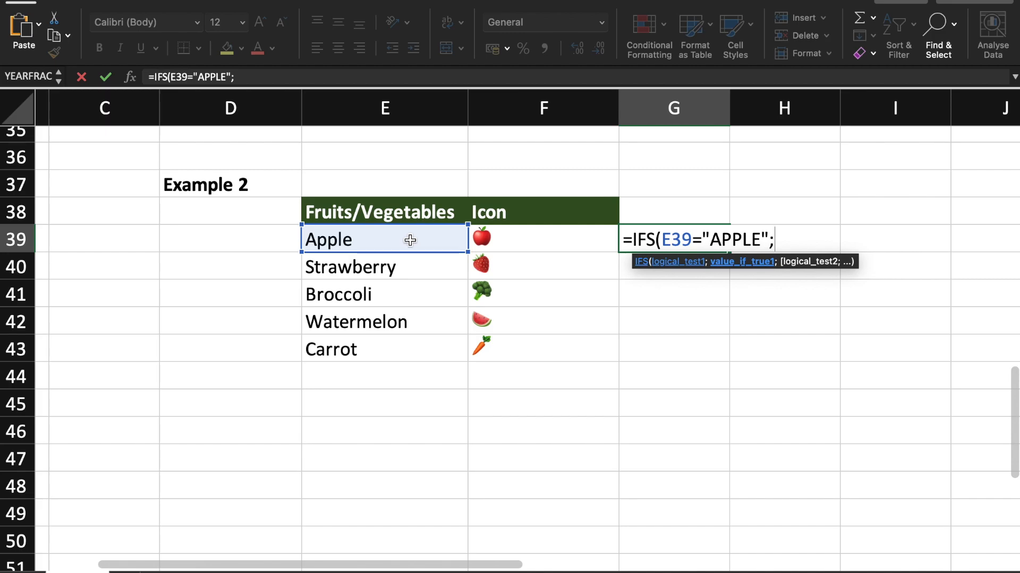
- Insert the red apple emoji as the quoted result in the G39 IFS formula and complete it
type("\"")
key("ctrl+super+space")
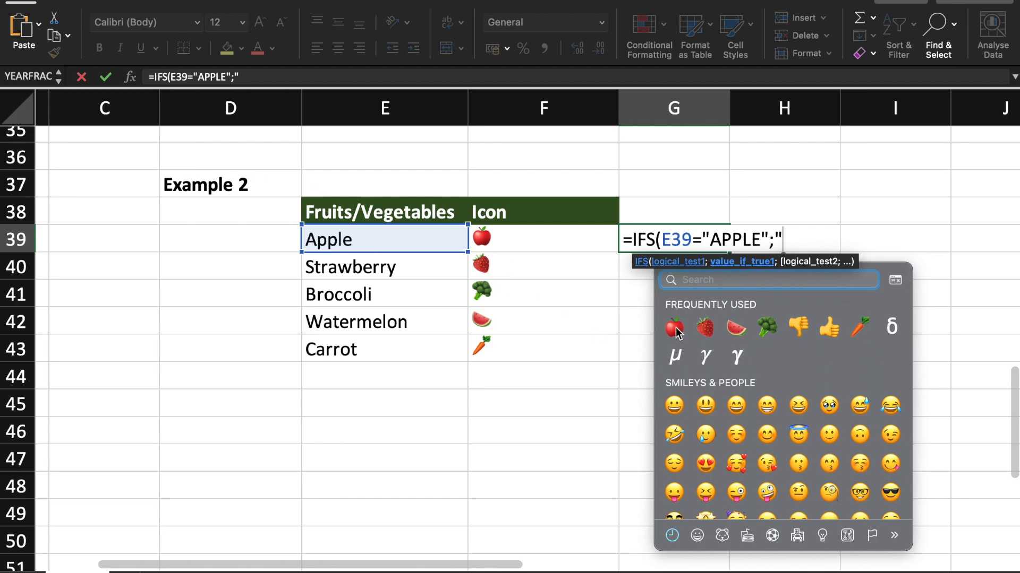
left_click(675, 328)
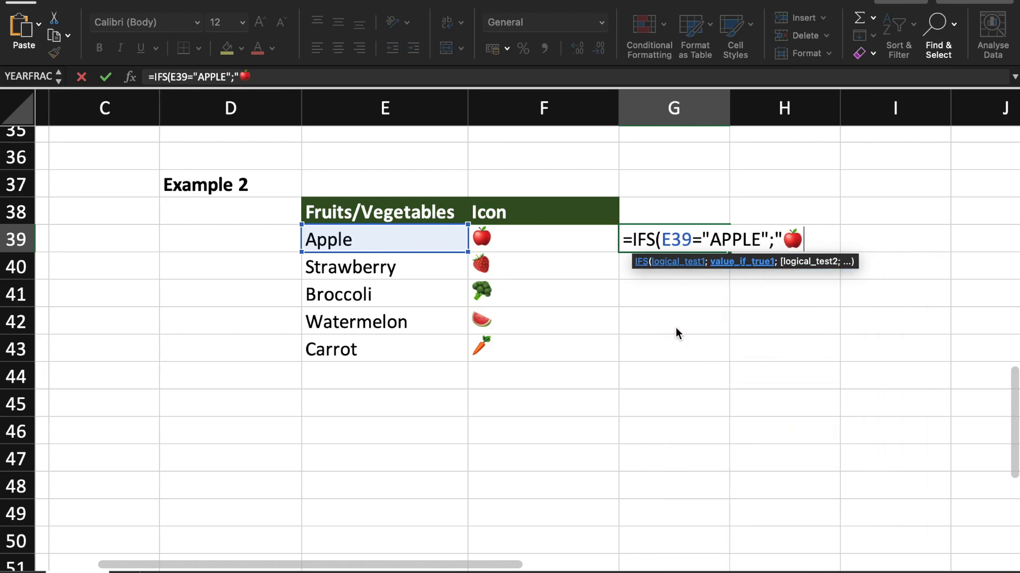
type("\")")
key("Return")
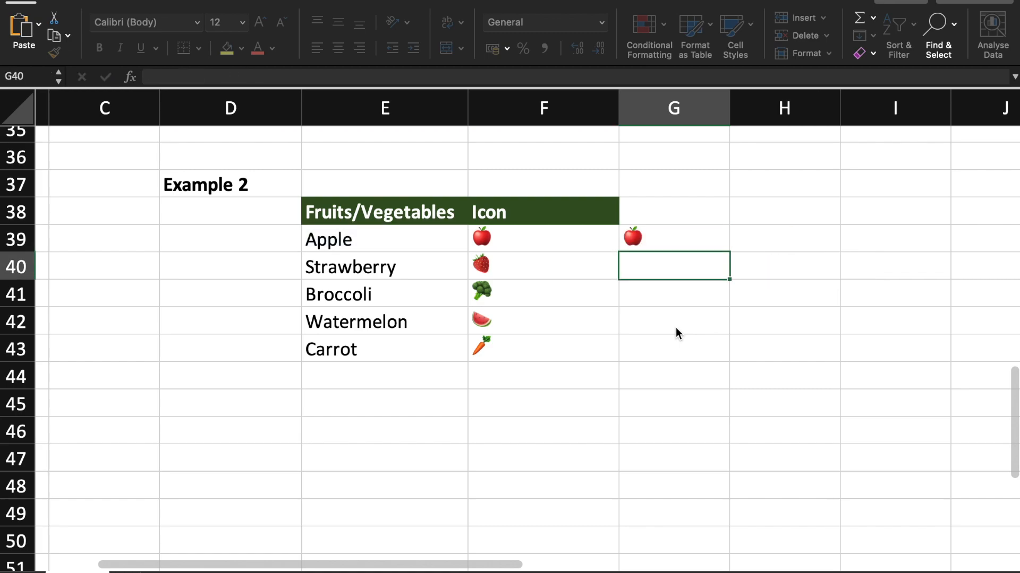
- Extend the IFS formula in G39 with E39 tests for Strawberry, Broccoli, Watermelon and Carrot returning their matching emojis, and copy it down through G43
left_click(667, 247)
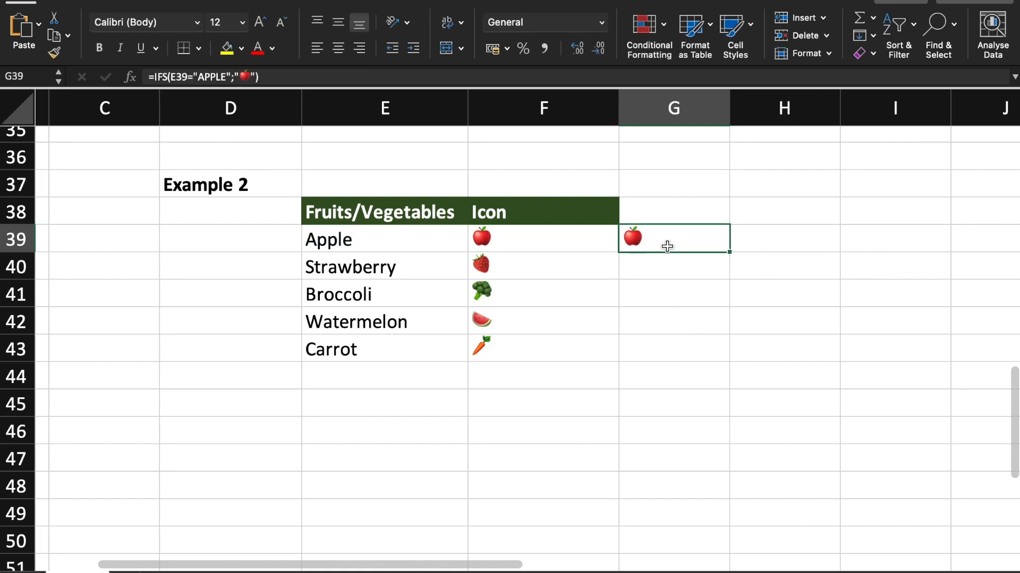
double_click(667, 246)
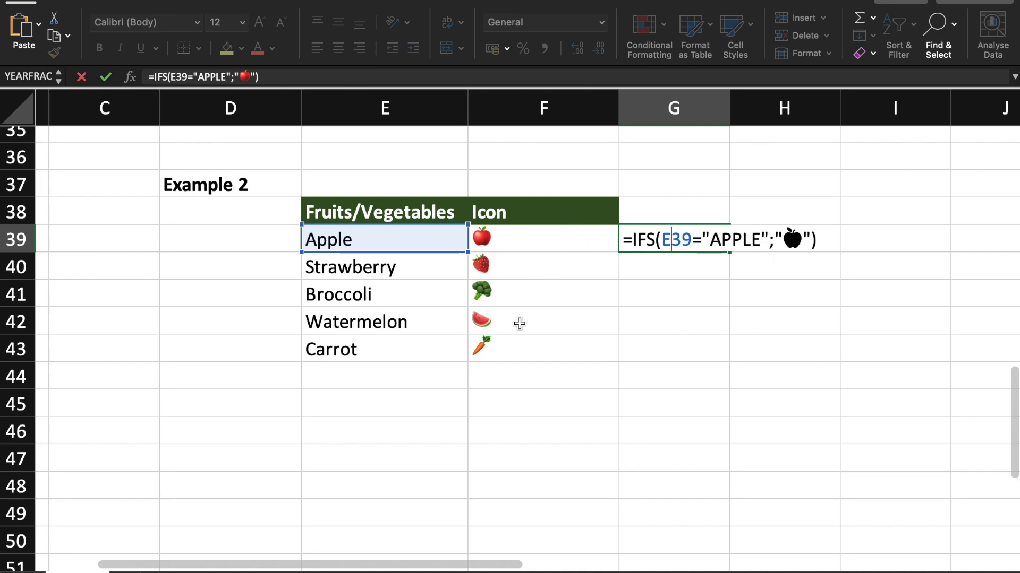
left_click(803, 239)
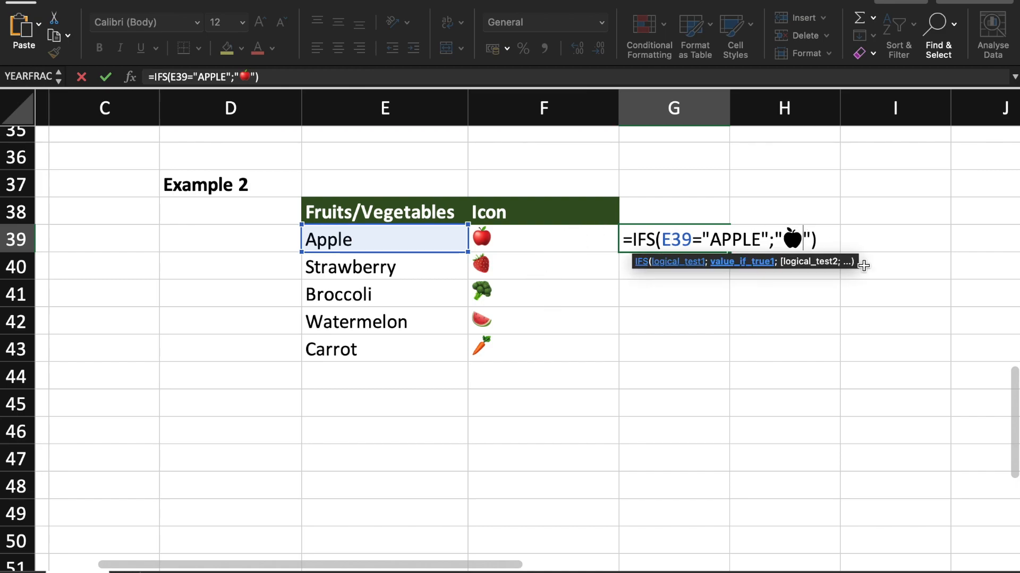
key("Right")
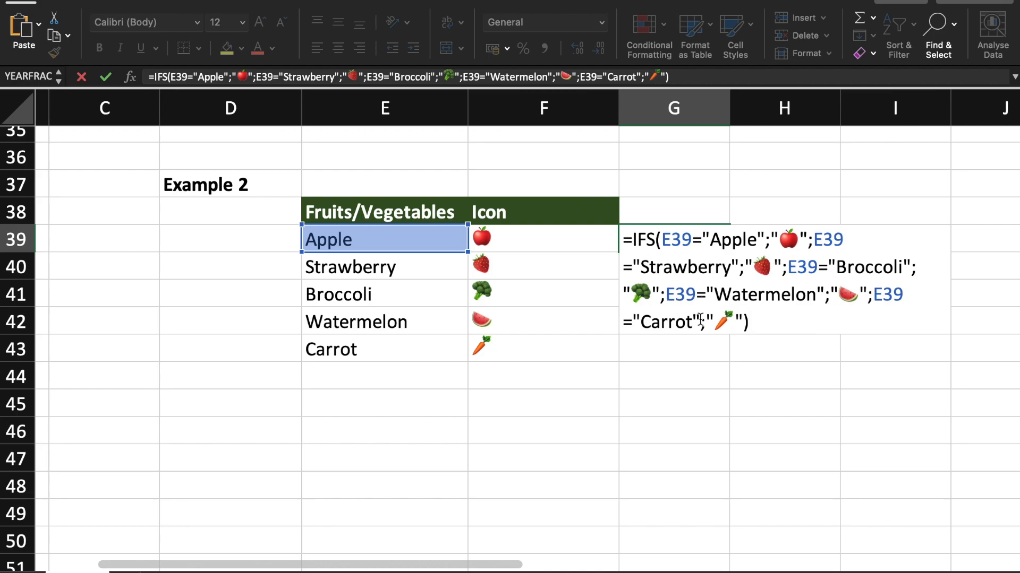
key("Return")
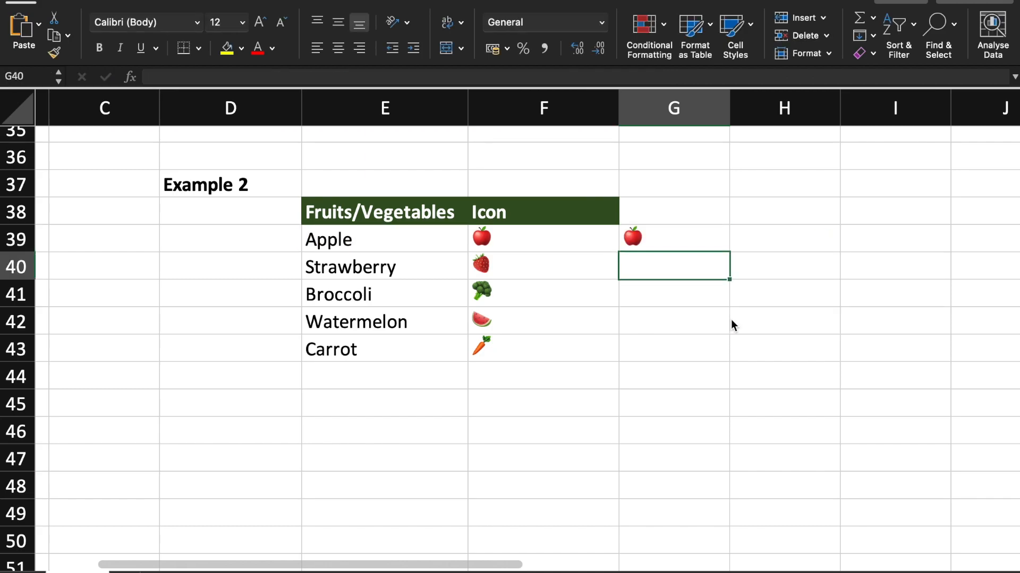
left_click(673, 237)
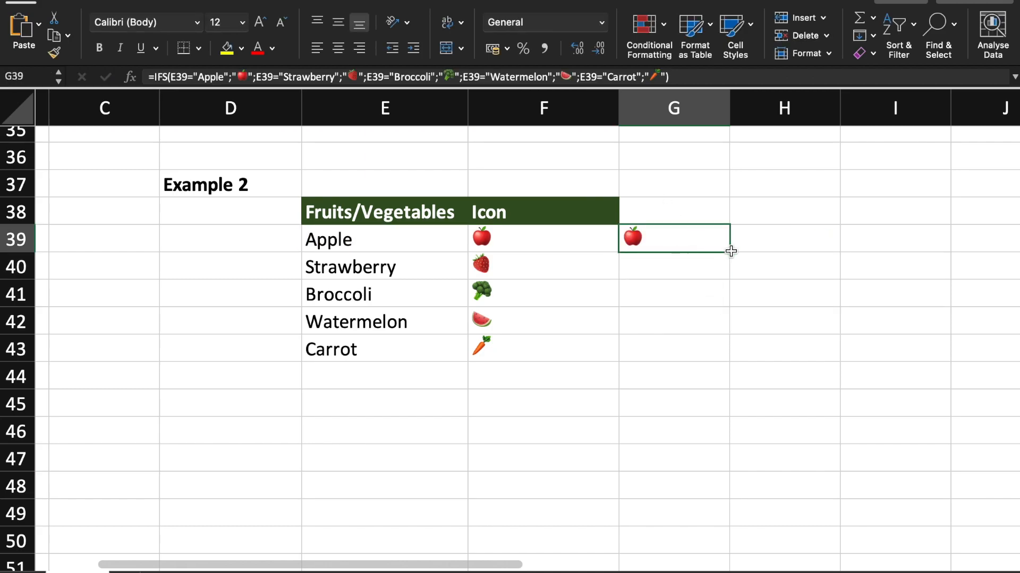
double_click(730, 252)
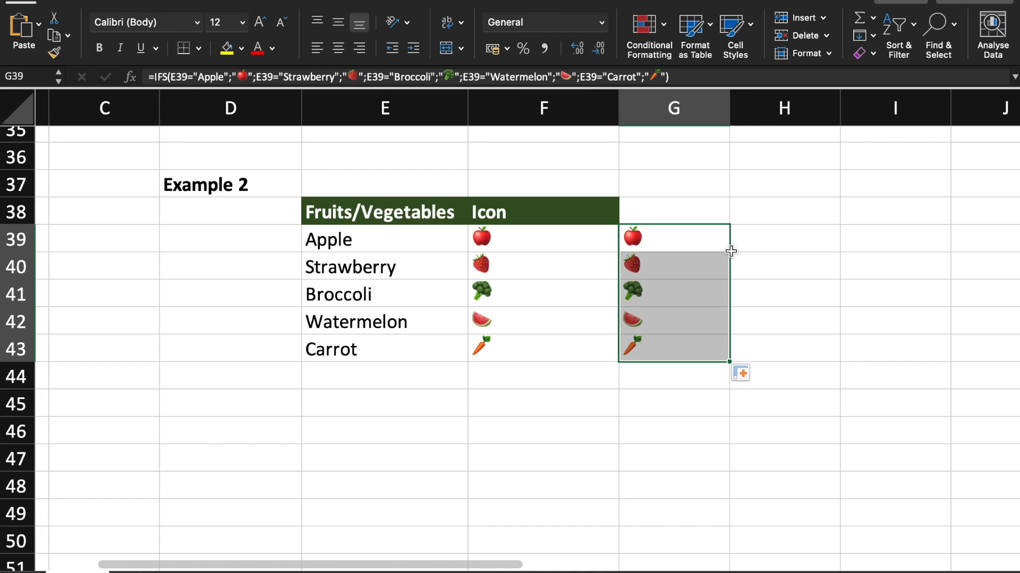